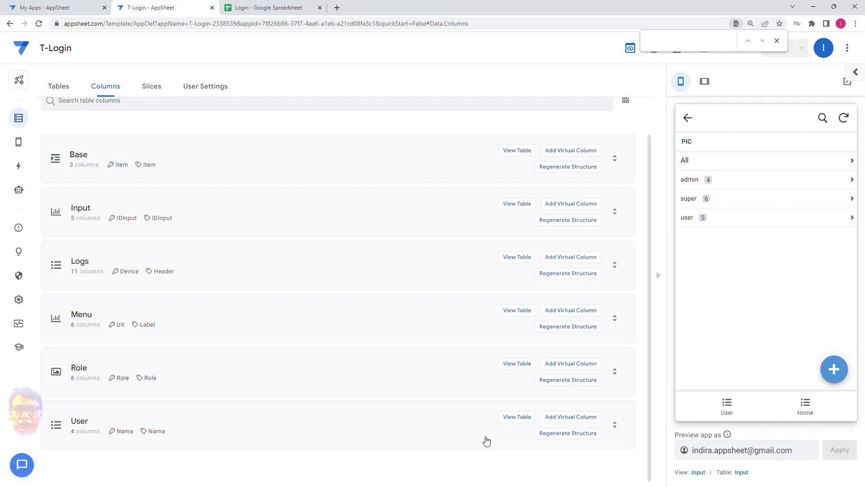
Step: Review the Input table's security settings, including its filter in the app's Security Filters list
left_click(63, 89)
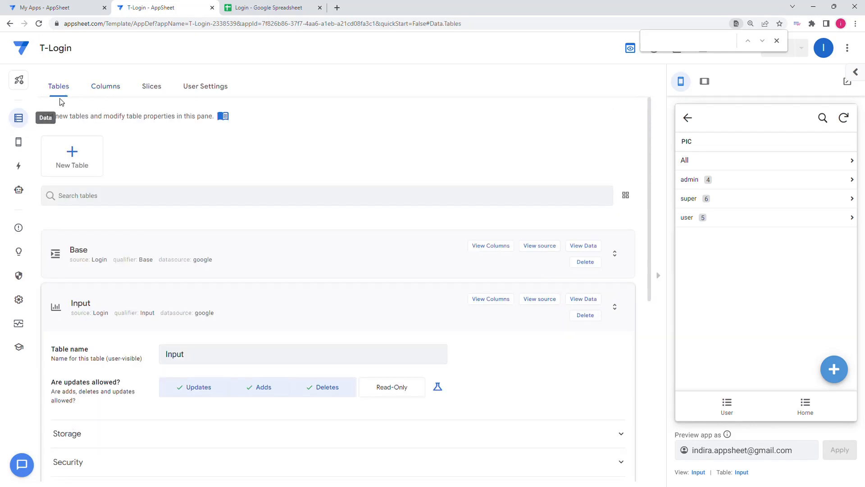
scroll(182, 293, "down", 4)
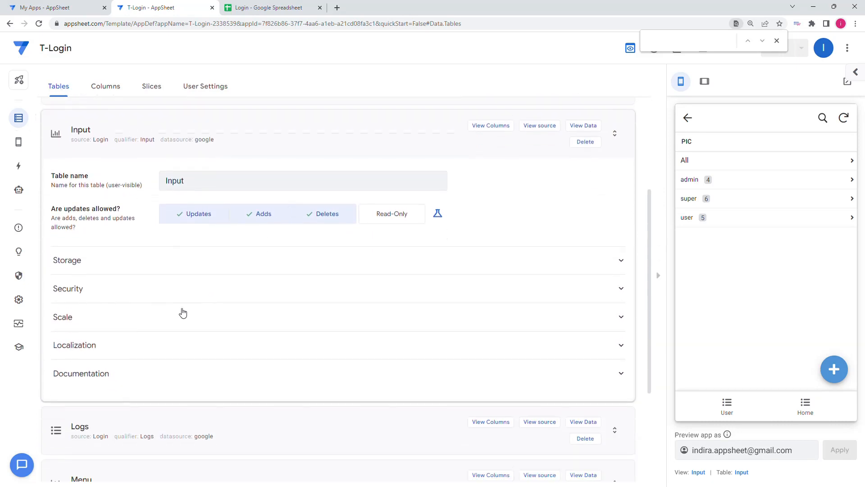
left_click(164, 285)
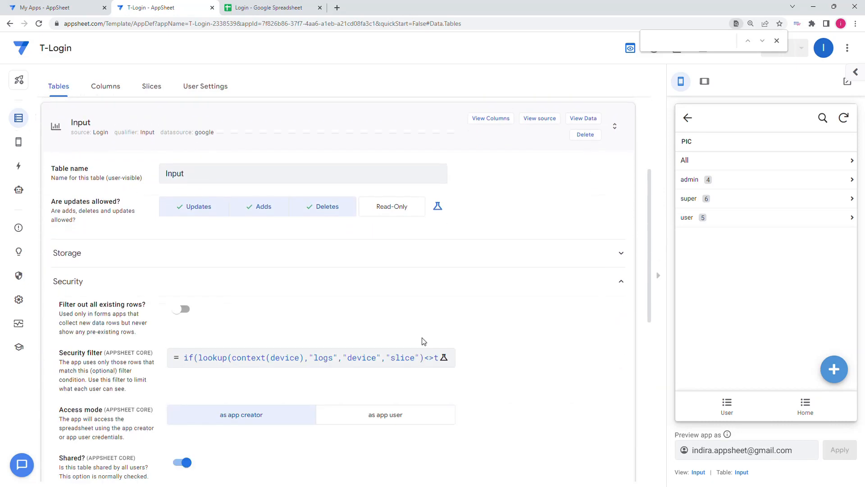
scroll(396, 325, "down", 2)
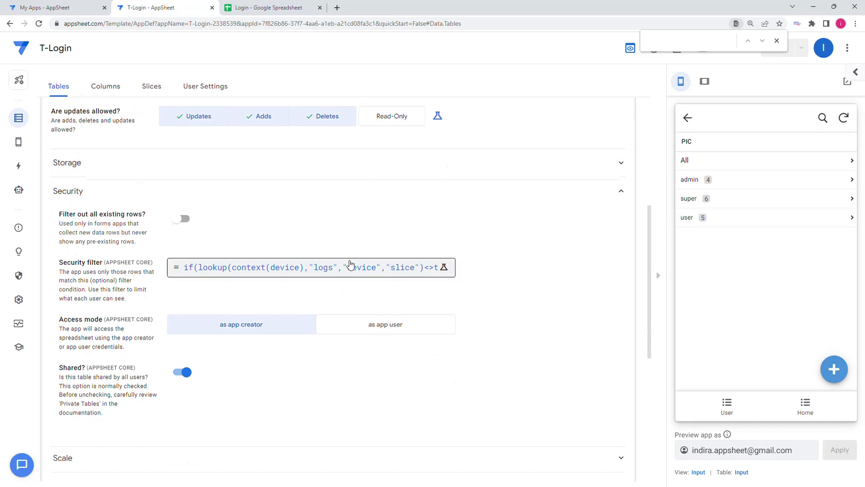
left_click(21, 278)
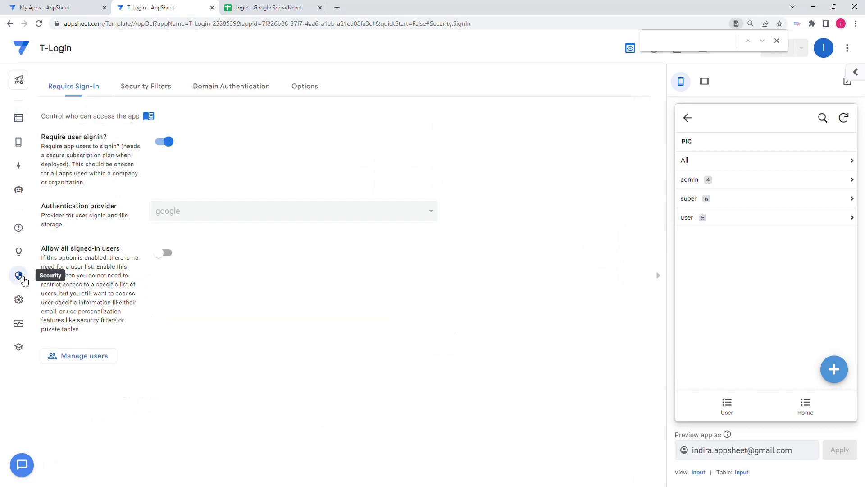
left_click(156, 88)
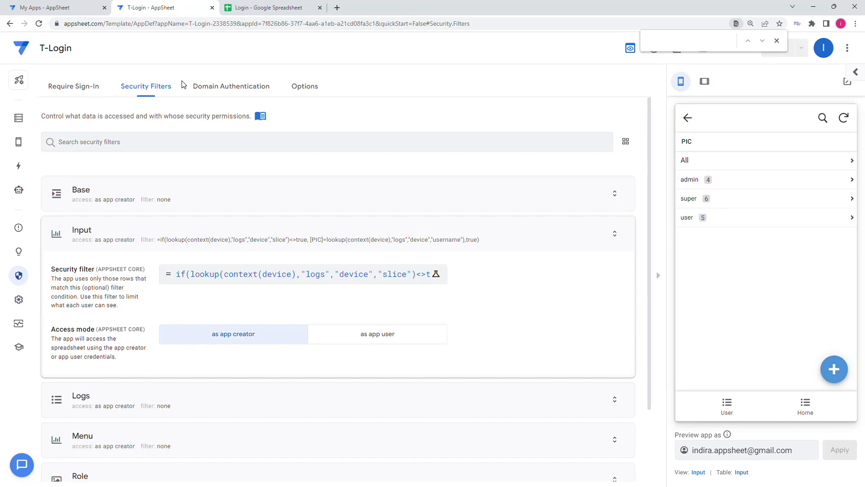
Step: Switch to the Login Google spreadsheet and check the PIC column on the Input sheet
left_click(271, 8)
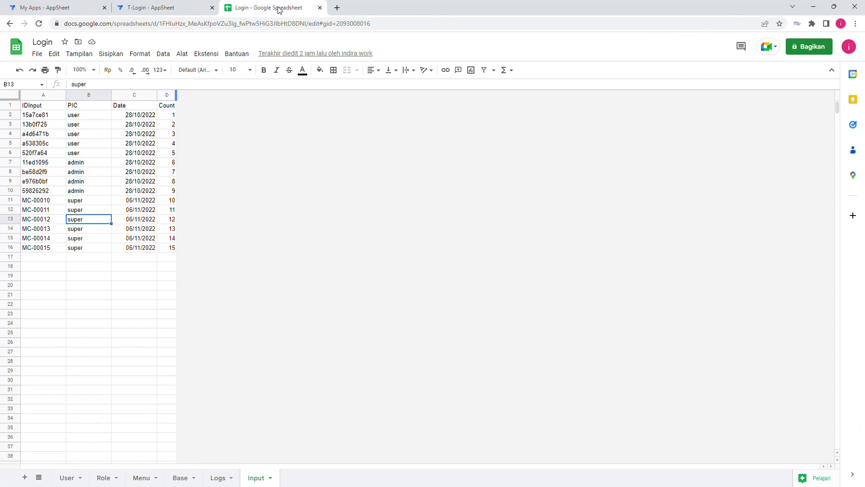
left_click(140, 260)
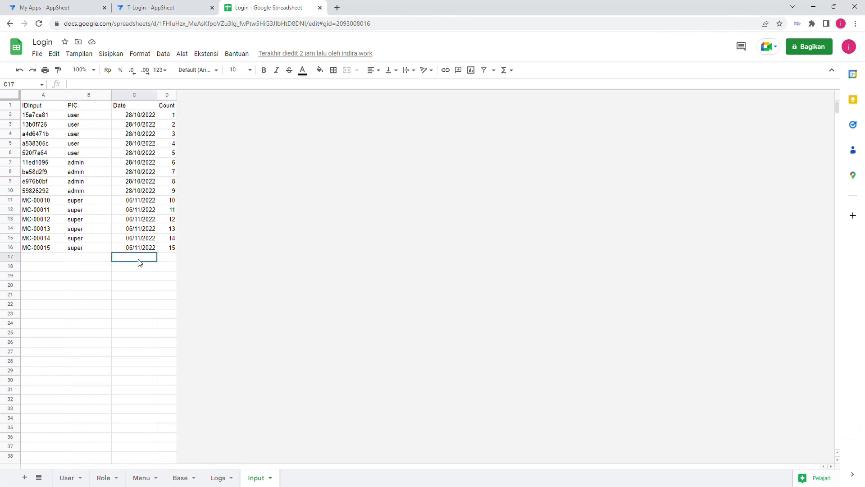
left_click(87, 116)
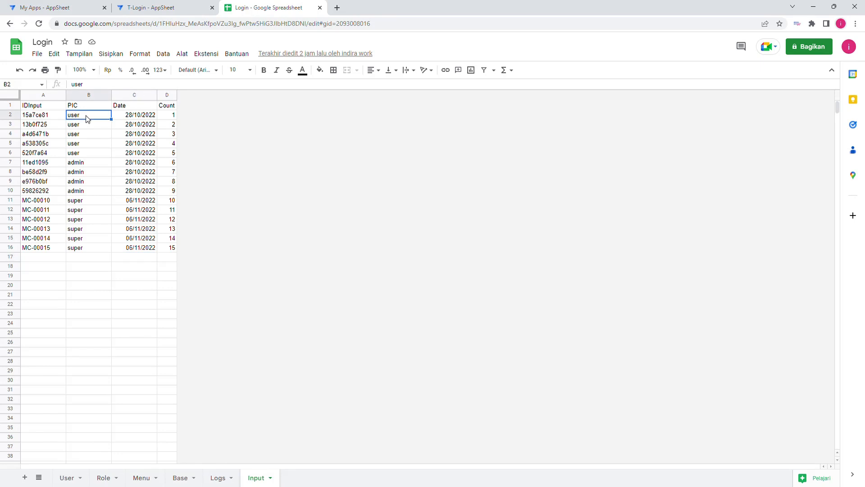
Step: On the User sheet, move the Admin entry in the Nama column from A3 to A2
left_click(67, 478)
left_click(39, 127)
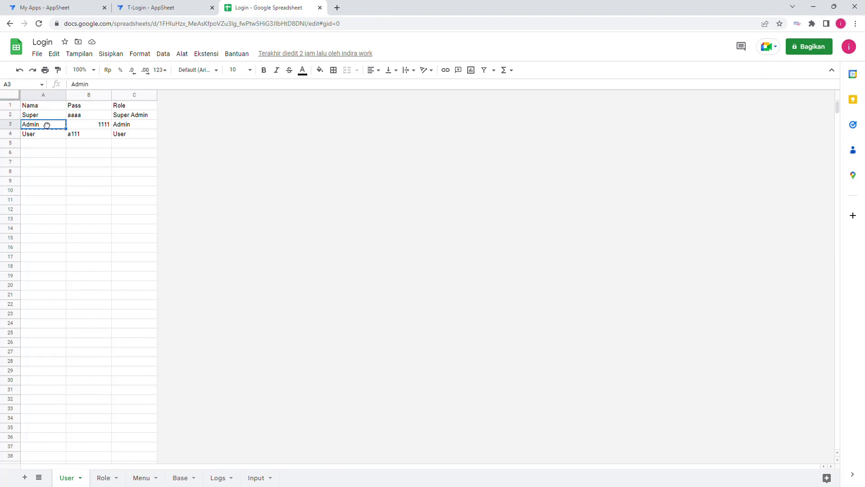
left_click_drag(47, 121, 44, 113)
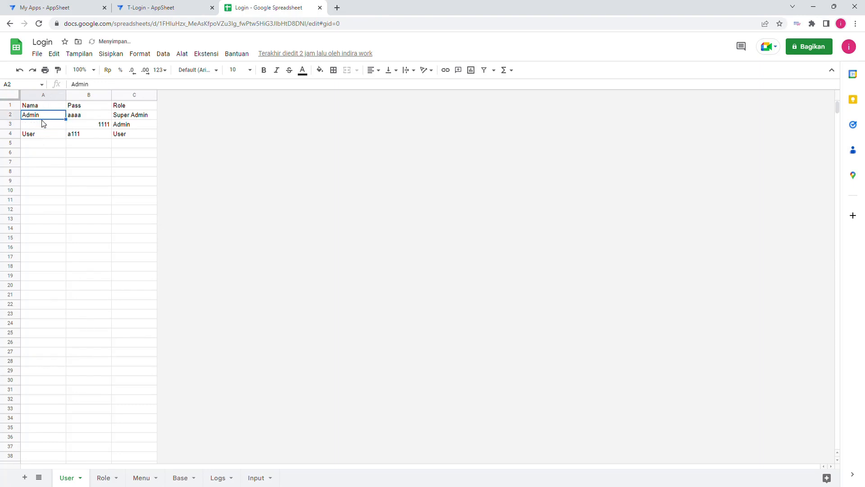
left_click(129, 126)
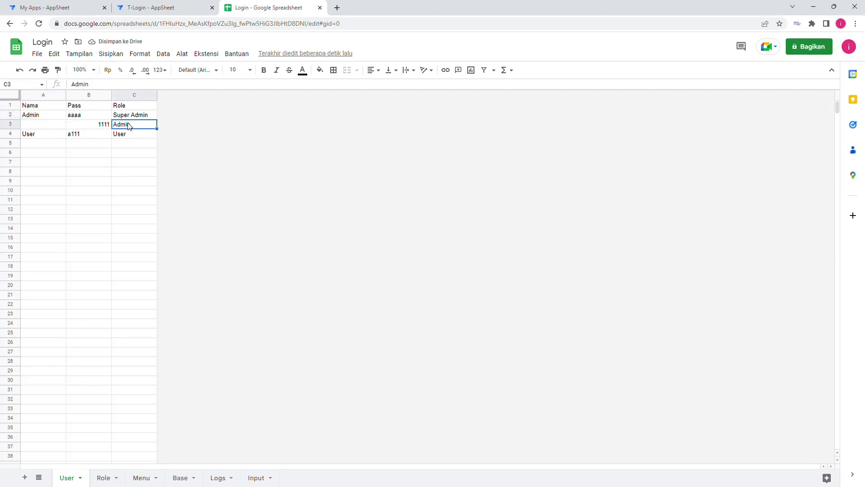
Step: Format the Pass column of the User sheet as plain text
left_click(86, 95)
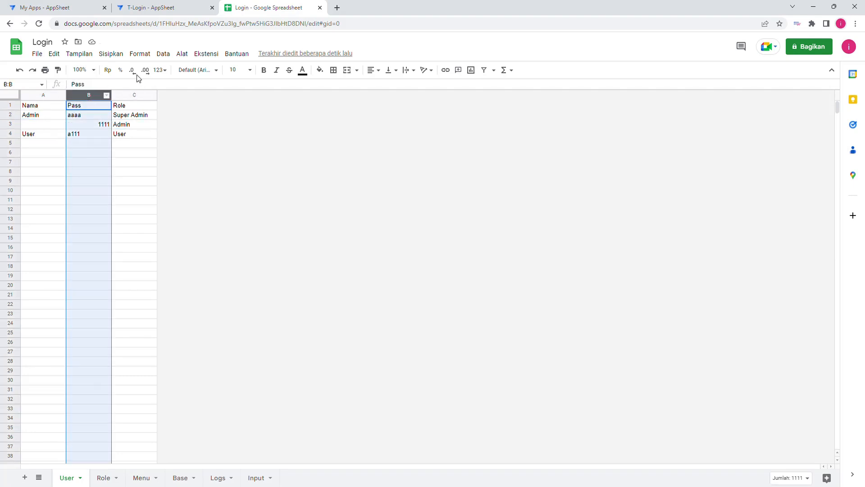
left_click(160, 70)
left_click(172, 99)
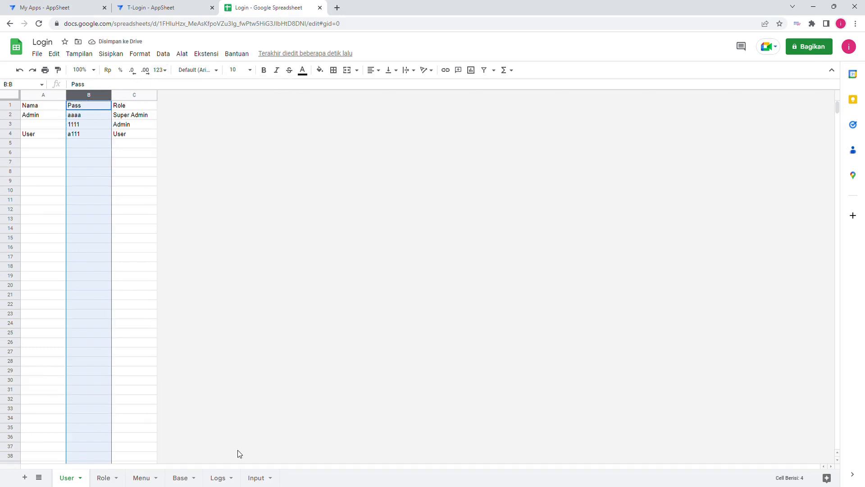
Step: Review the user, admin and super entries in the PIC column of the Input sheet
left_click(256, 478)
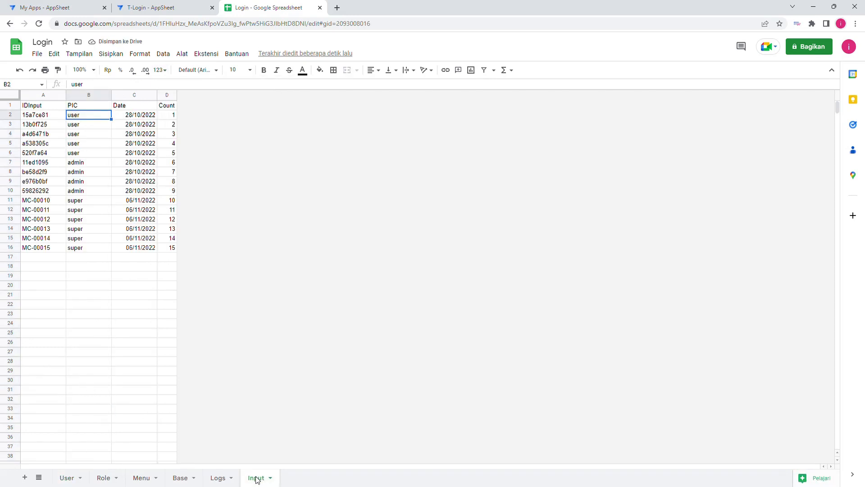
left_click(82, 232)
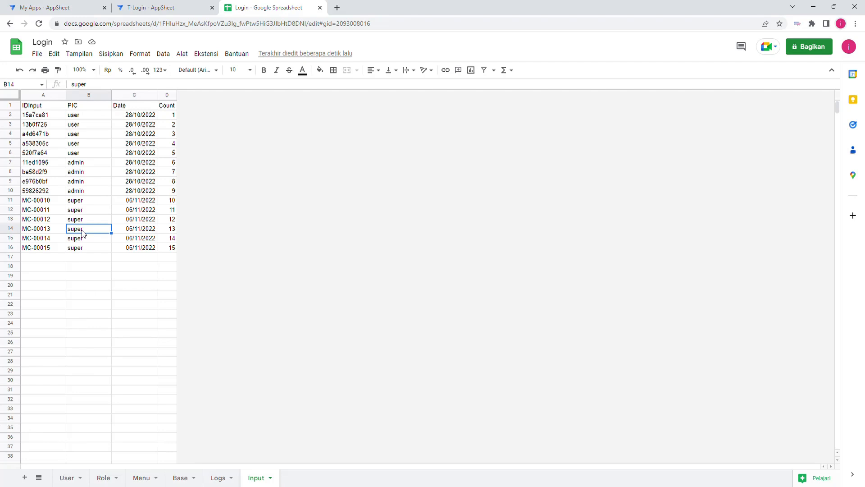
left_click_drag(87, 116, 90, 254)
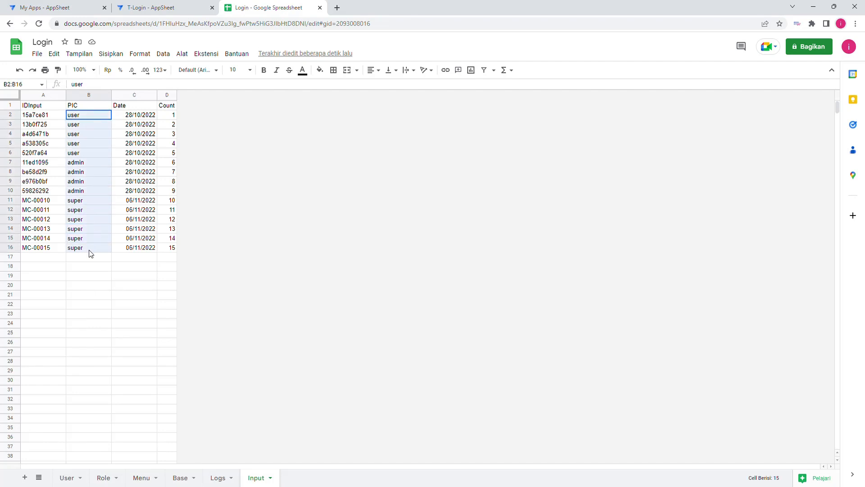
left_click(81, 131)
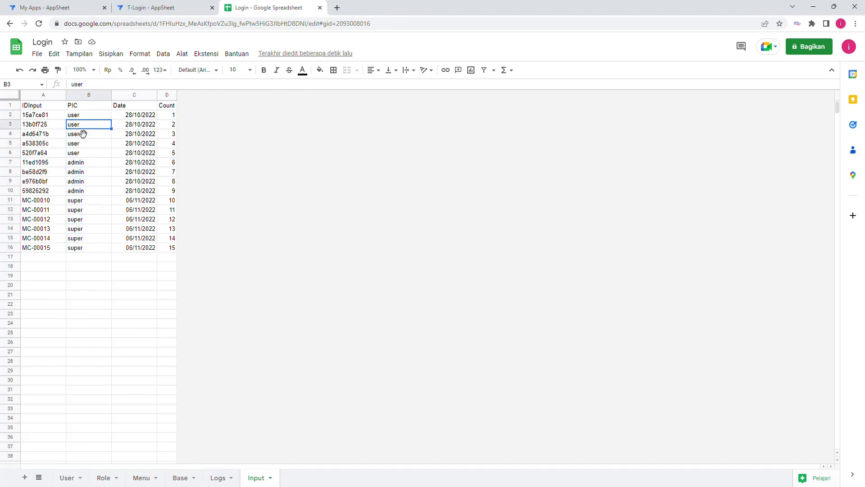
left_click(82, 165)
left_click(78, 201)
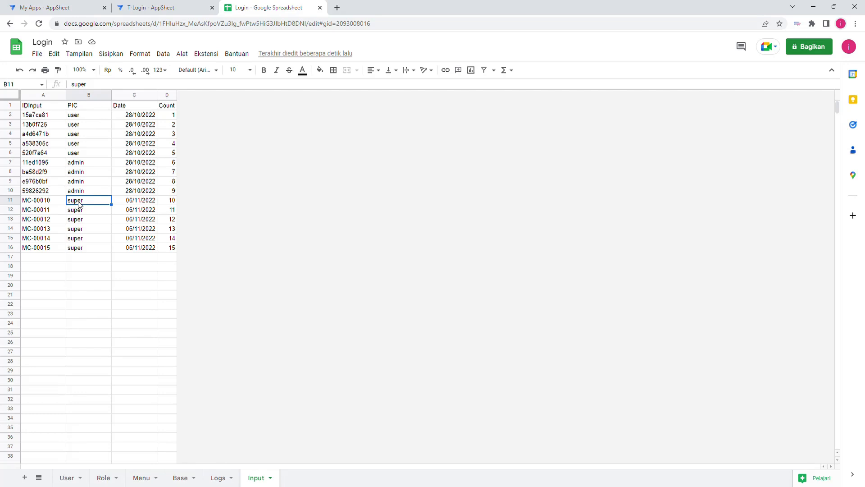
left_click(82, 118)
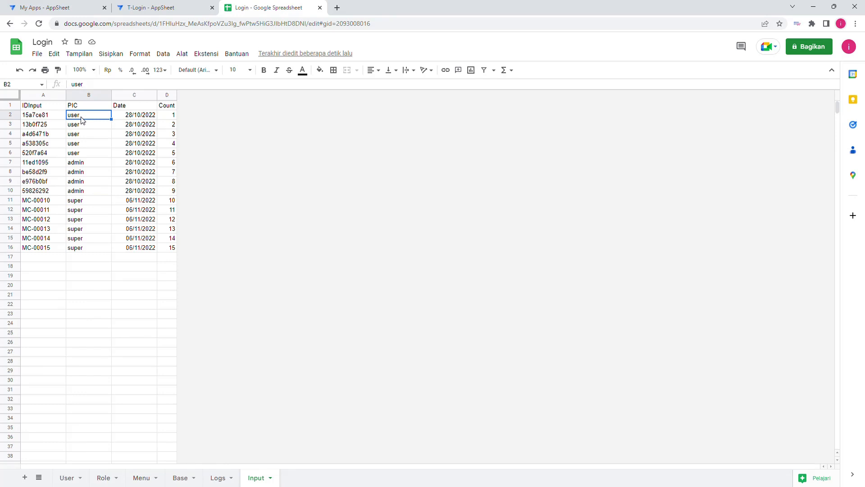
left_click(83, 126)
left_click(78, 137)
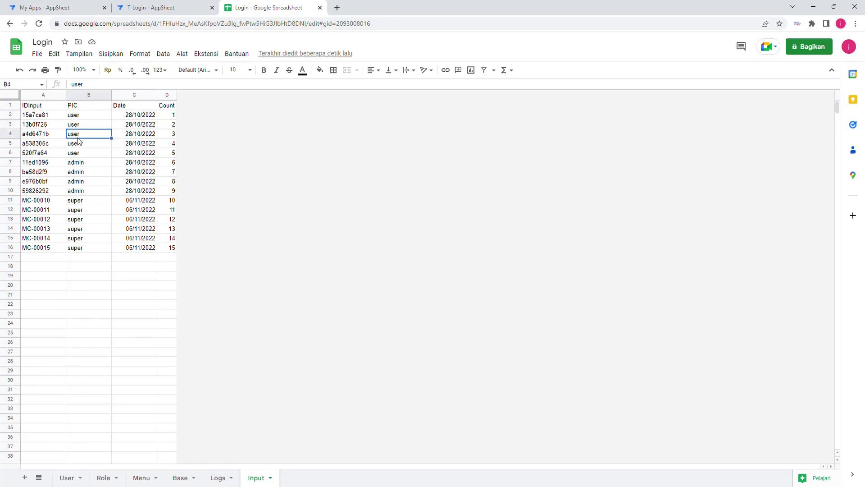
Step: Switch to the T-Login app in AppSheet, open the Input table's security filter expression and examine its "slice" lookup condition
left_click(149, 9)
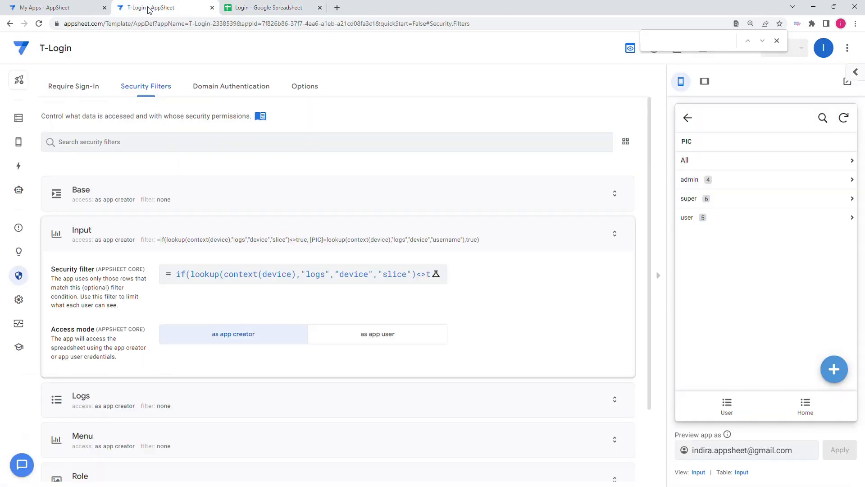
left_click(283, 277)
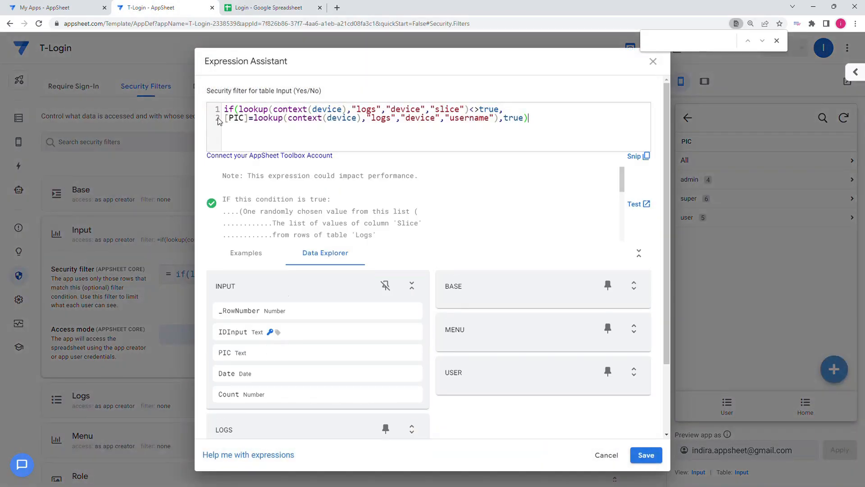
left_click_drag(241, 110, 469, 111)
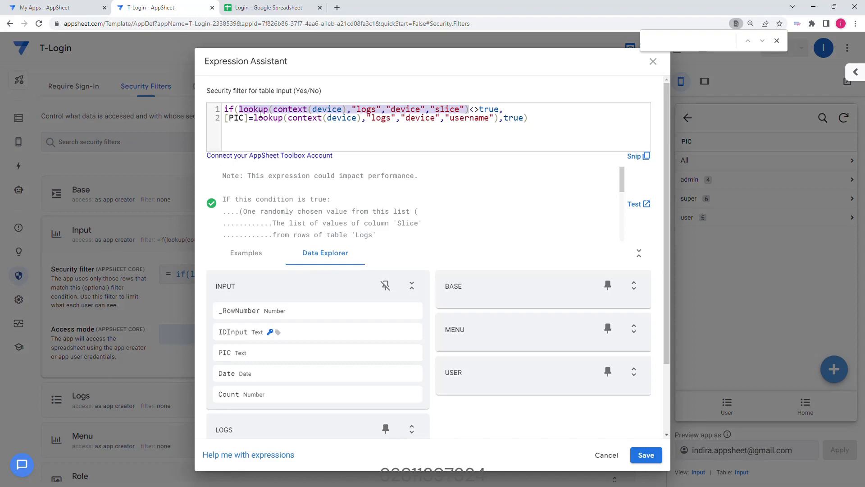
left_click(456, 114)
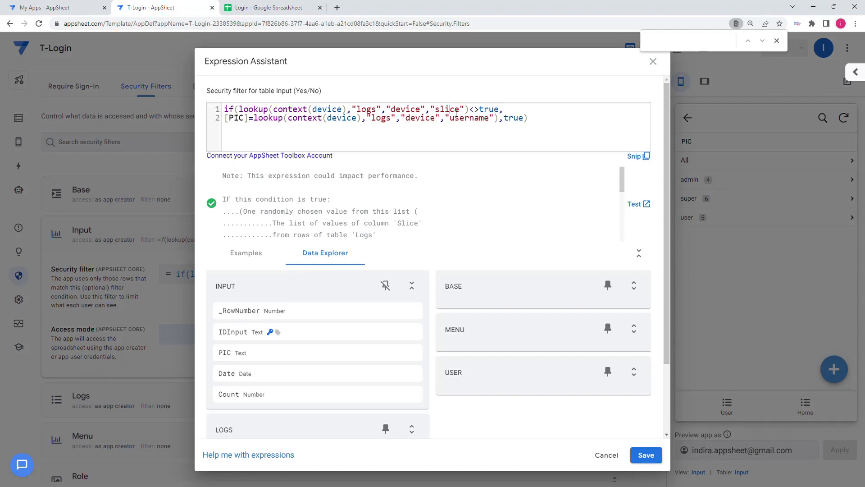
double_click(493, 113)
left_click_drag(503, 112, 323, 110)
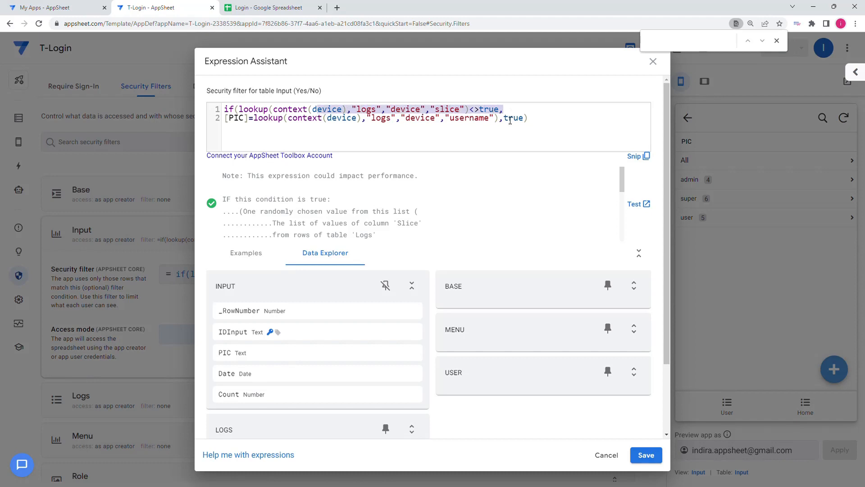
left_click(480, 111)
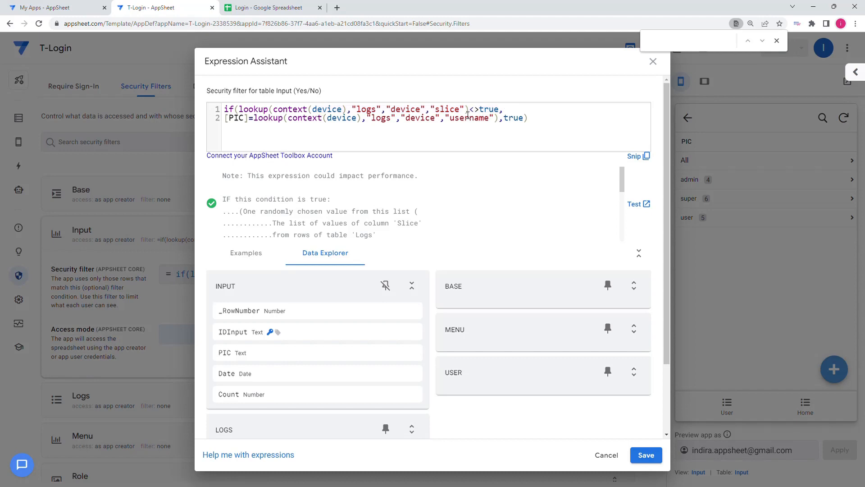
Step: Examine the filter's <>true comparison and its two outcomes, the [PIC] match with the "username" lookup and the true fallback
double_click(477, 113)
double_click(513, 119)
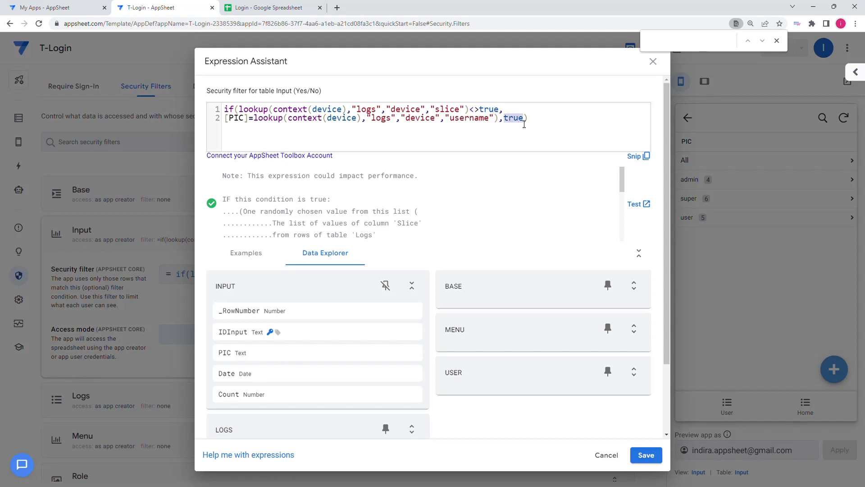
double_click(491, 110)
double_click(239, 120)
left_click_drag(255, 120, 501, 126)
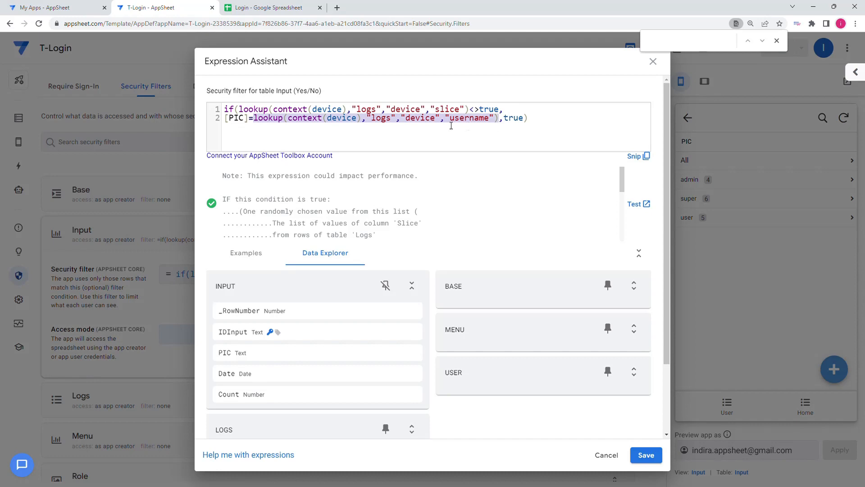
double_click(242, 120)
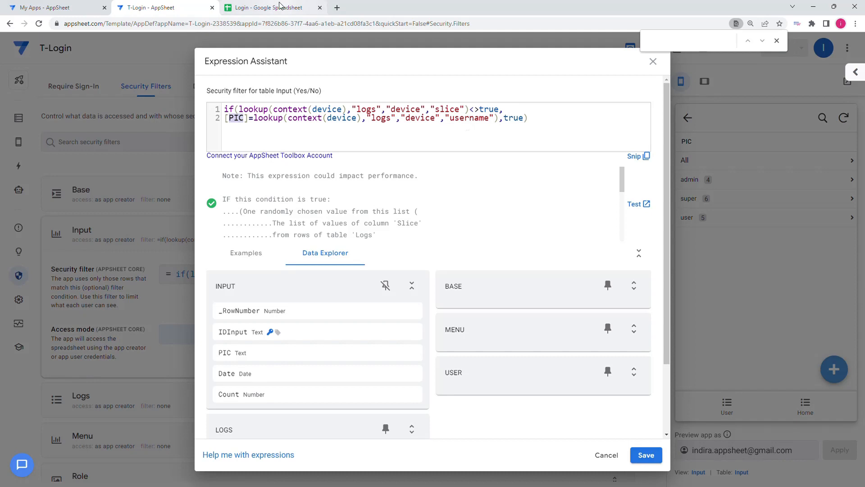
double_click(282, 93)
Step: Check an admin entry in the spreadsheet's PIC column against the filter expression and return to AppSheet
left_click(302, 8)
left_click(84, 174)
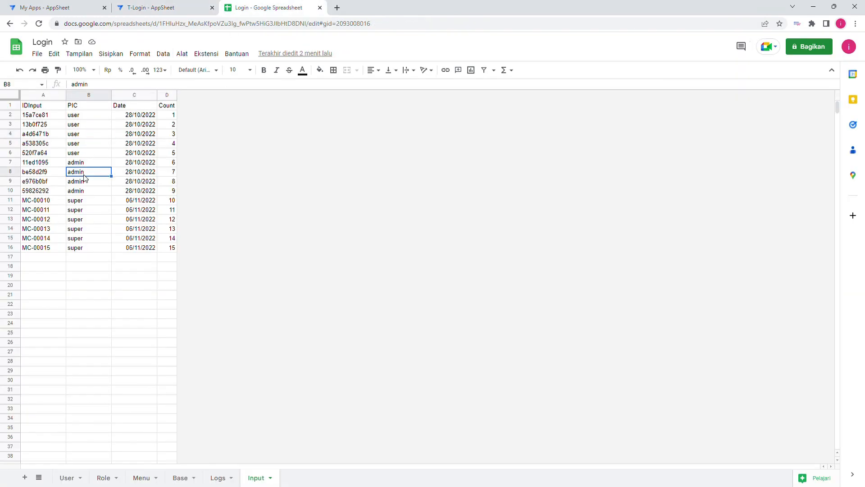
left_click(169, 6)
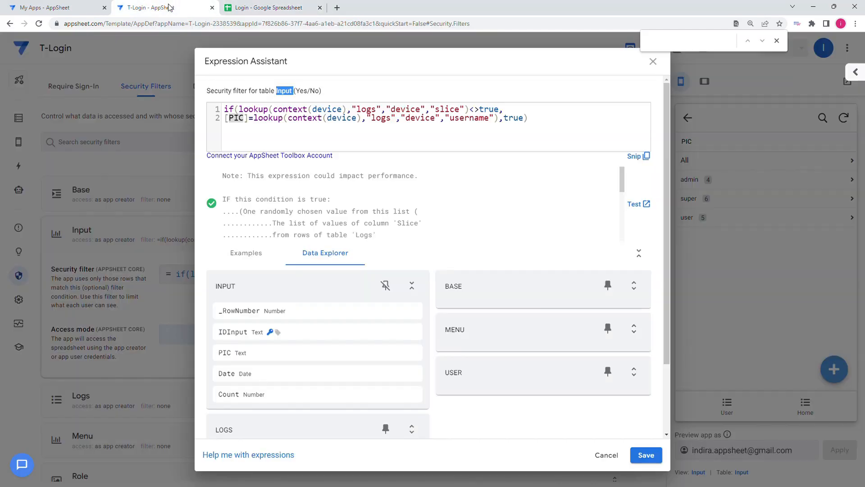
Step: Recheck the true values and the "slice" column name in the filter expression, leaving it unedited
double_click(493, 110)
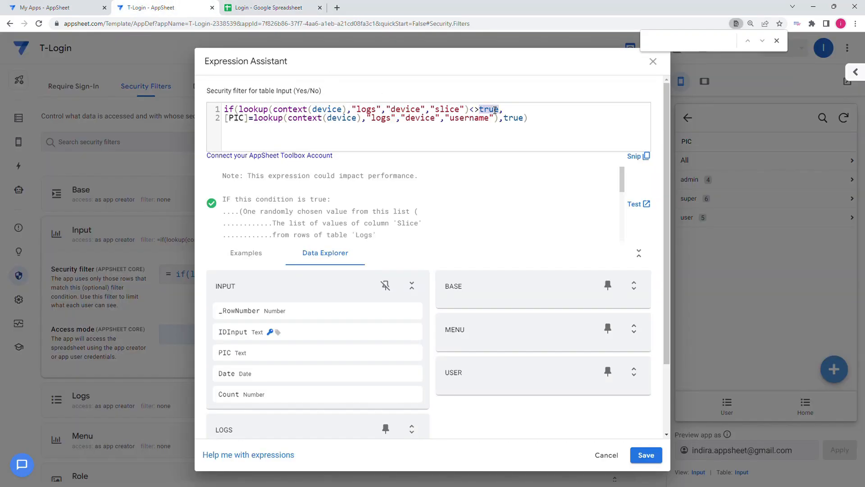
double_click(517, 120)
double_click(449, 110)
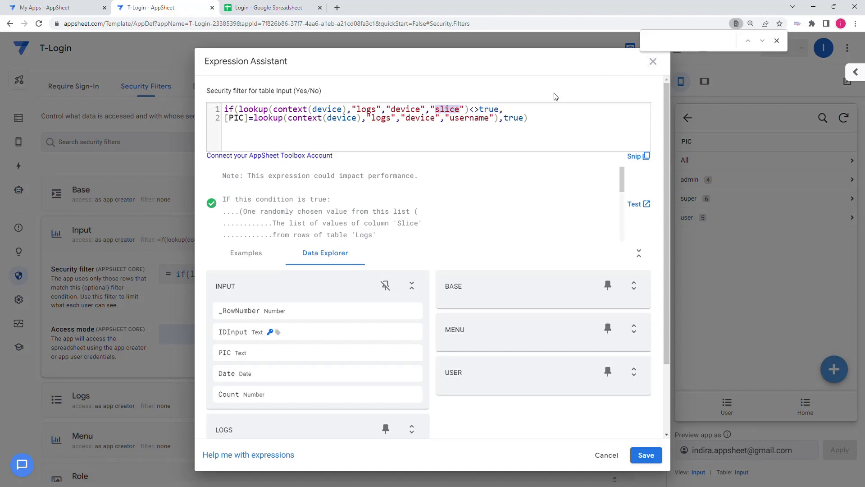
left_click(653, 61)
Step: Switch to the Login spreadsheet and examine the Slice values of the admin and super rows in the Logs sheet
left_click(276, 10)
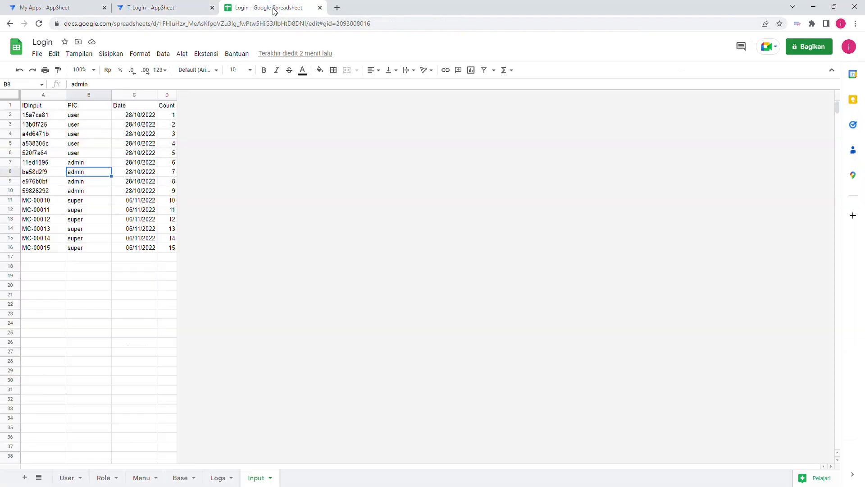
left_click(220, 479)
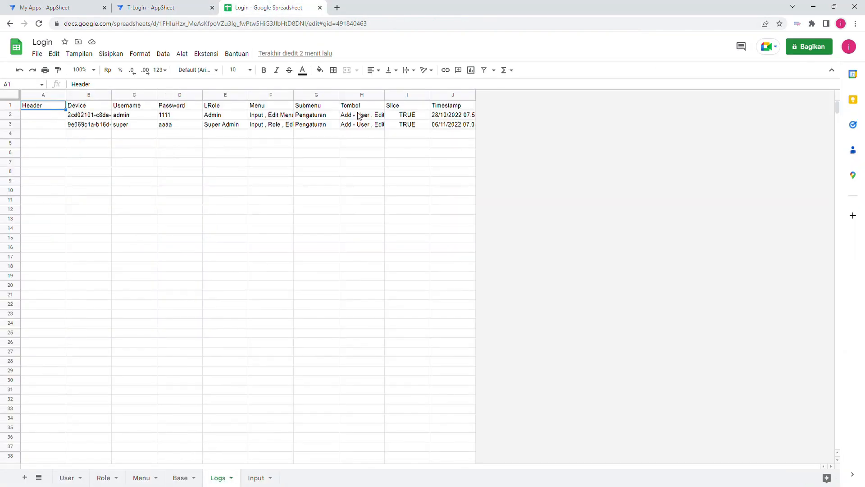
left_click(408, 116)
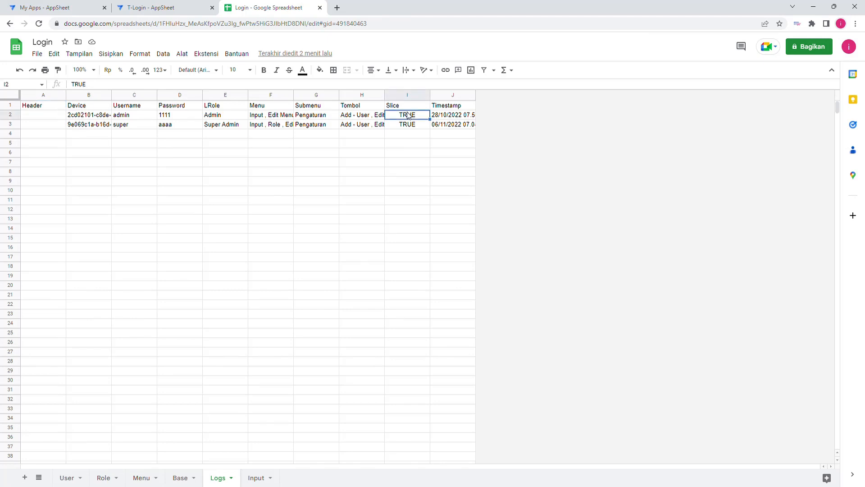
left_click(411, 125)
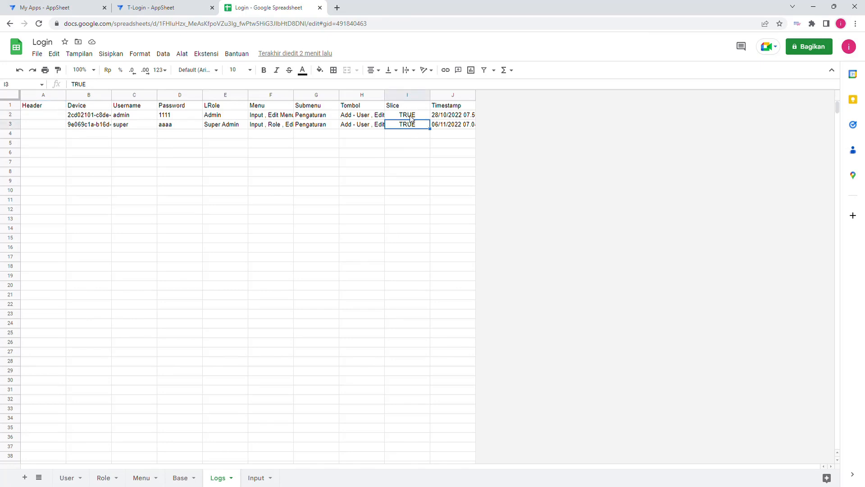
left_click(411, 118)
left_click(410, 127)
left_click(407, 137)
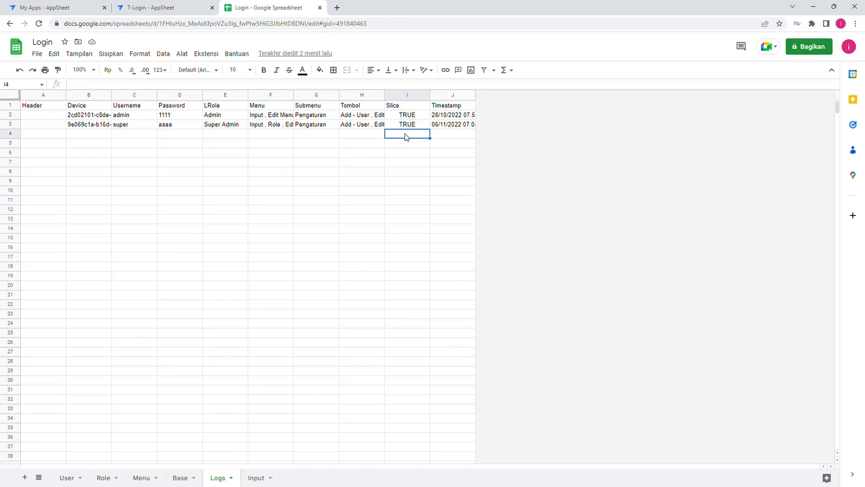
left_click(407, 127)
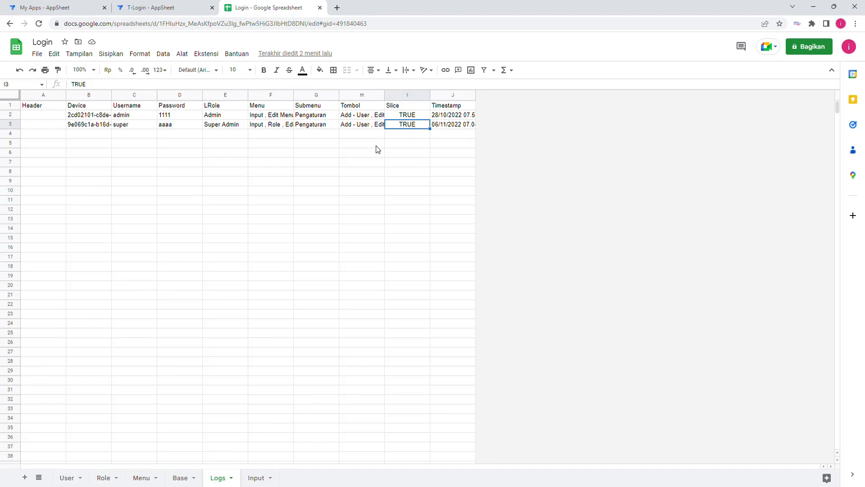
Step: Return to the T-Login app in AppSheet and check the logged-in account's name and role on the preview's Profil page
left_click(183, 5)
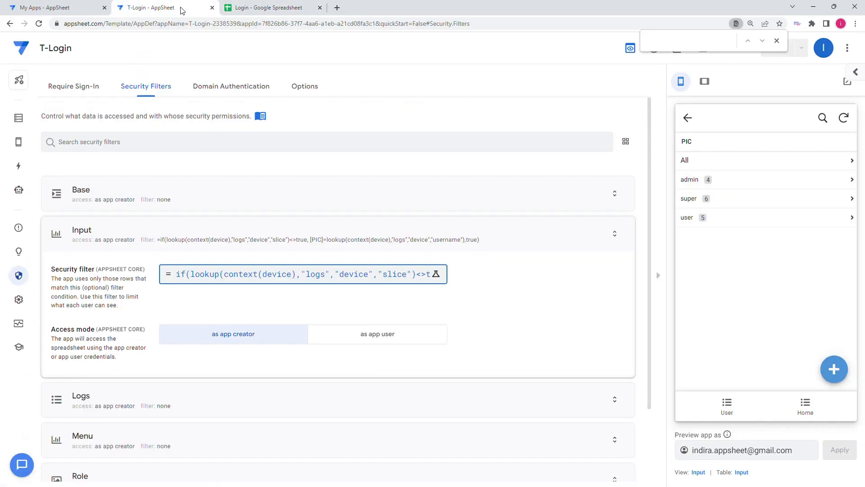
left_click(803, 406)
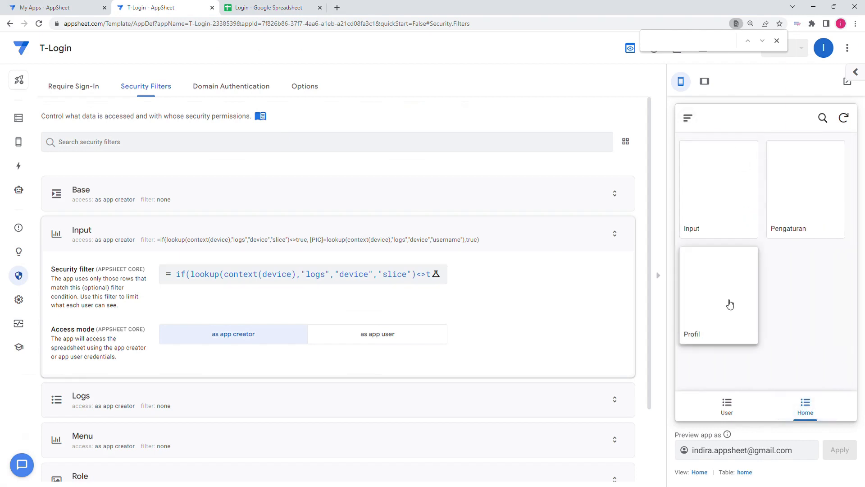
left_click(729, 305)
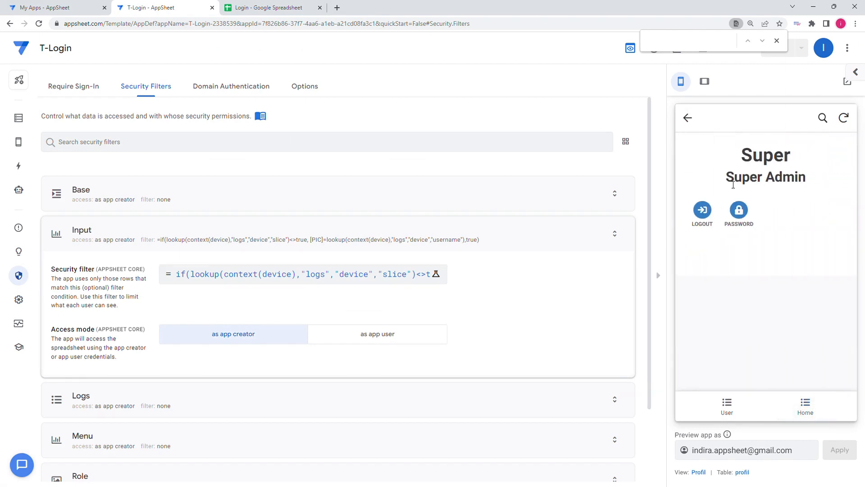
left_click_drag(726, 178, 809, 179)
double_click(771, 161)
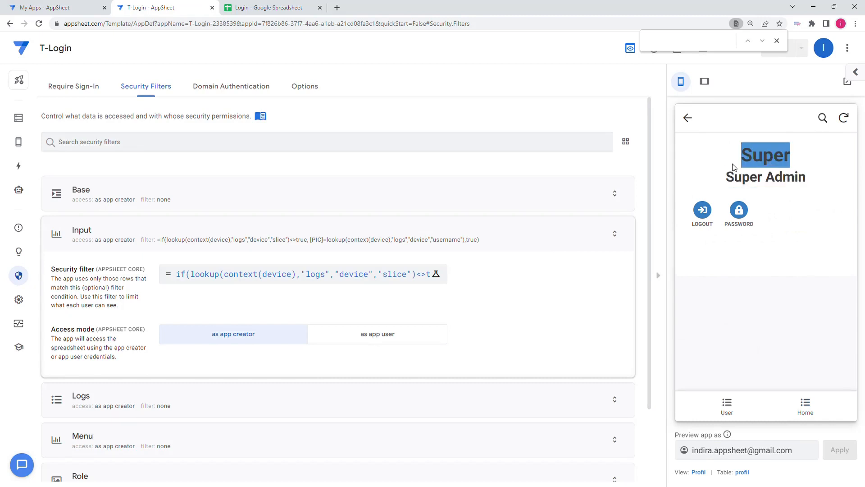
left_click_drag(723, 182, 806, 185)
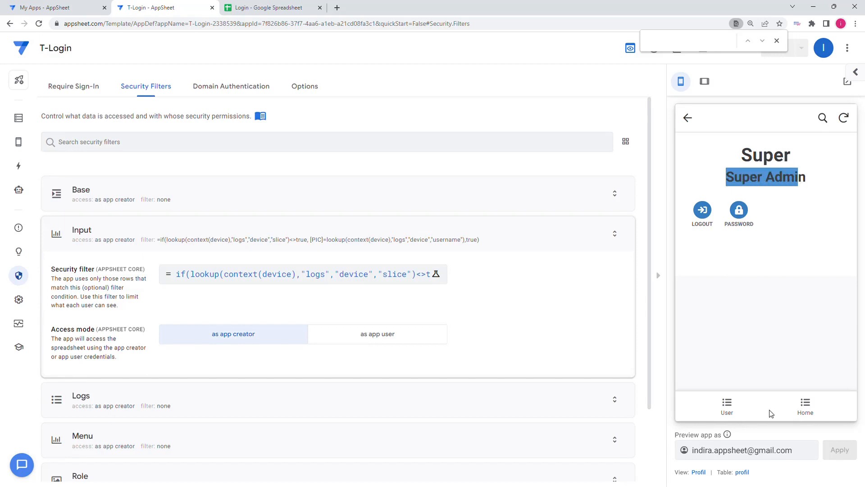
Step: Examine the Role table's Slice column under Pengaturan in the tablet-size preview, followed by the User account list
left_click(800, 405)
left_click(796, 212)
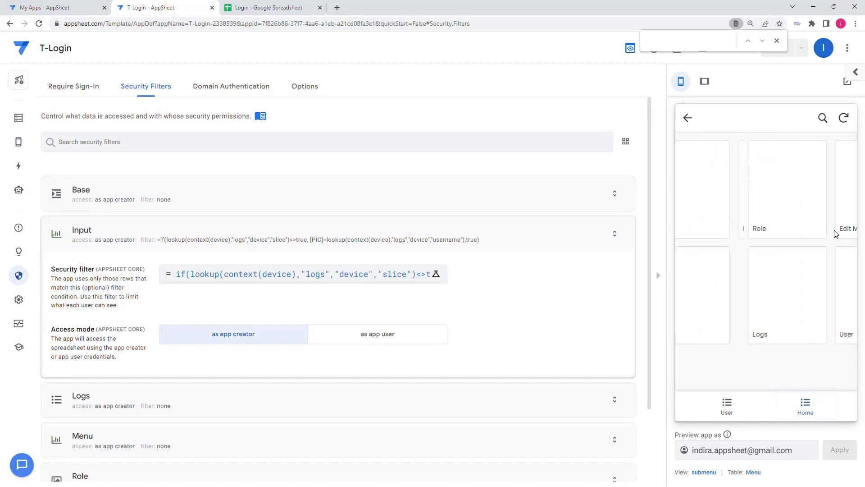
left_click(725, 197)
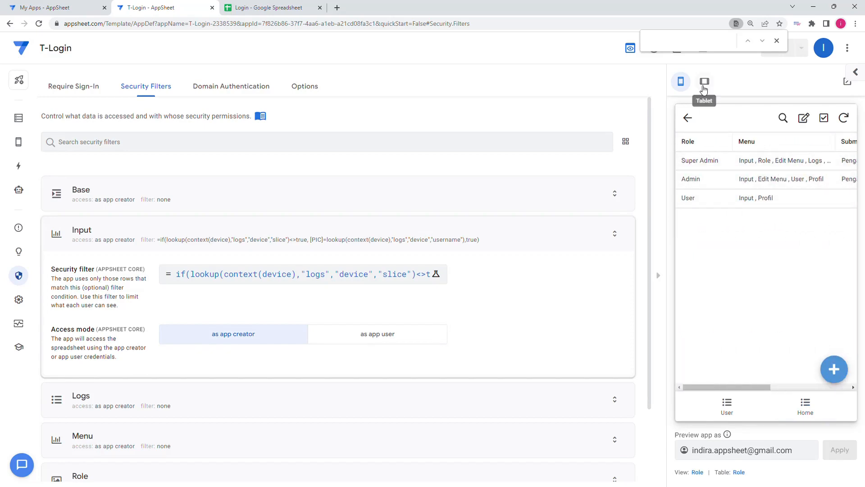
left_click(705, 82)
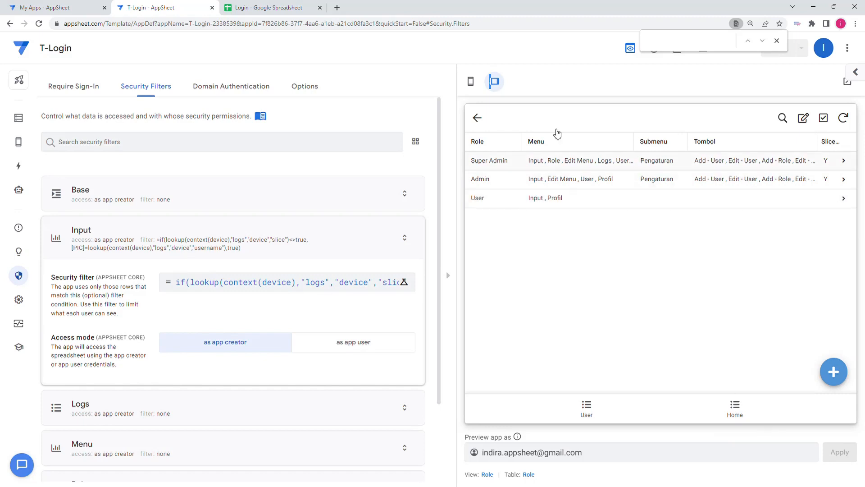
left_click(477, 118)
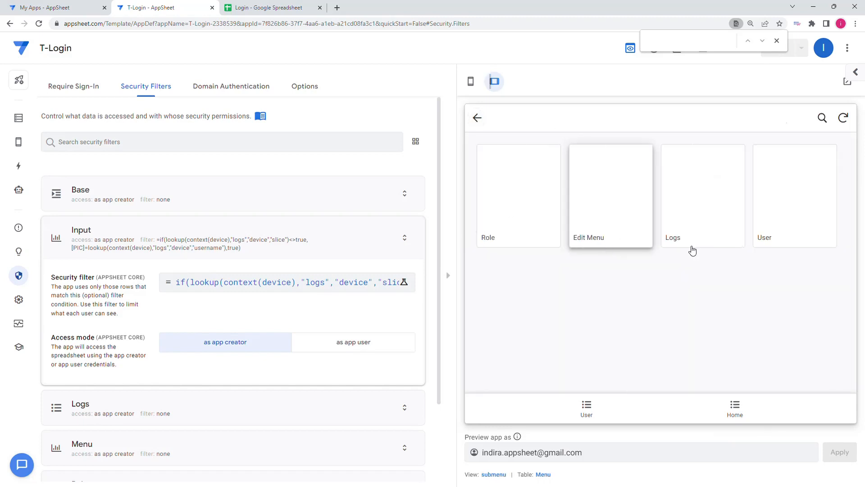
left_click(804, 196)
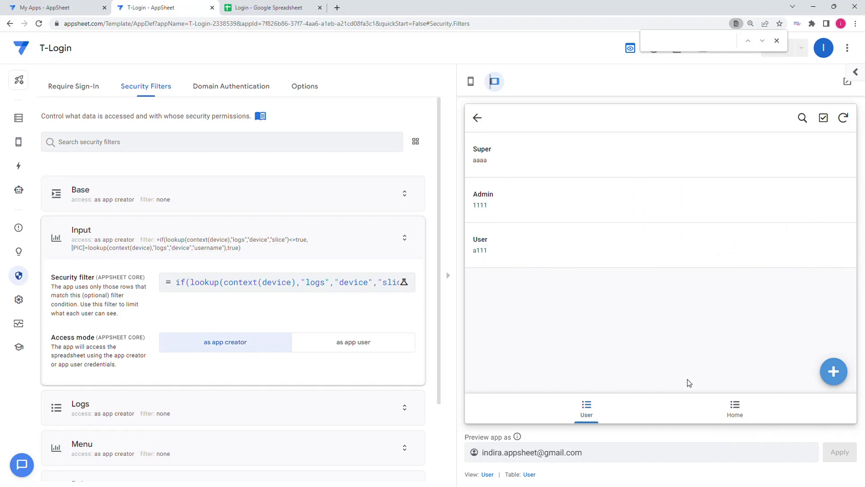
Step: Log the super account out of the previewed app from its Profil page
left_click(735, 408)
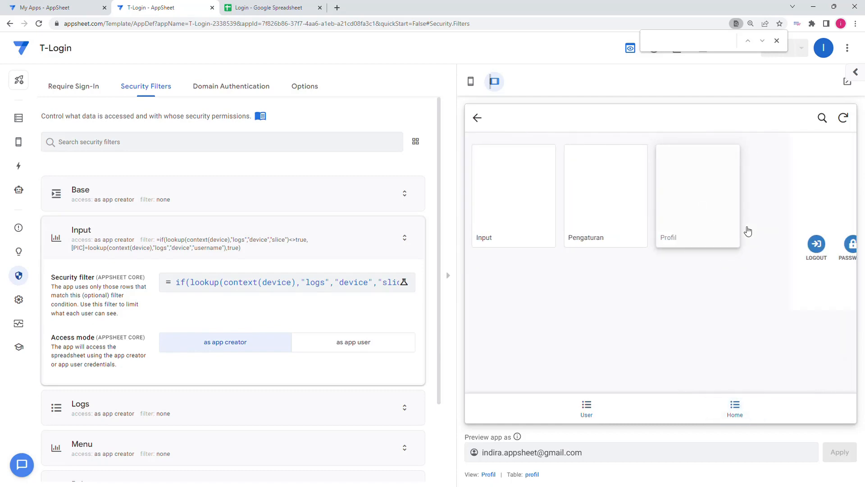
left_click(497, 244)
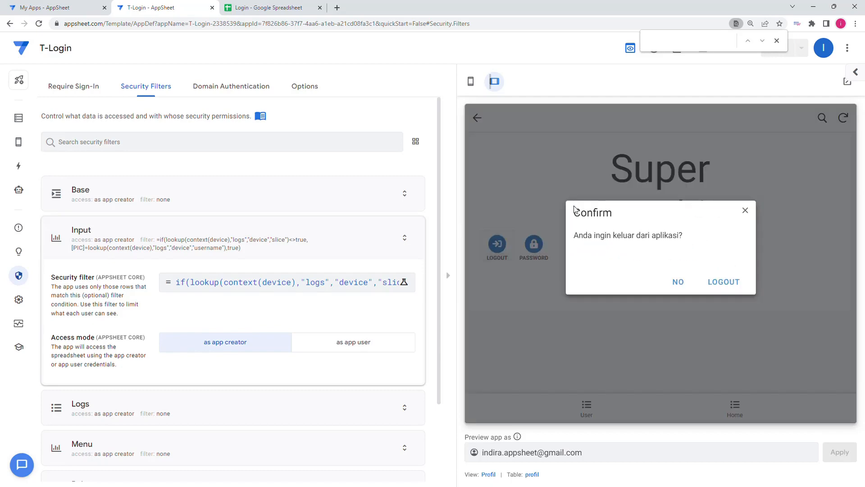
left_click(724, 283)
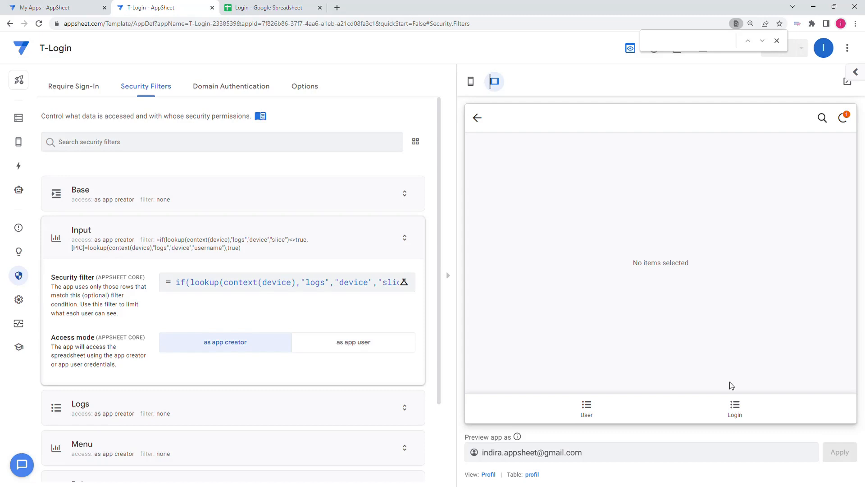
Step: Log in to the previewed app with the username "user" and the account password
left_click(734, 408)
left_click(569, 274)
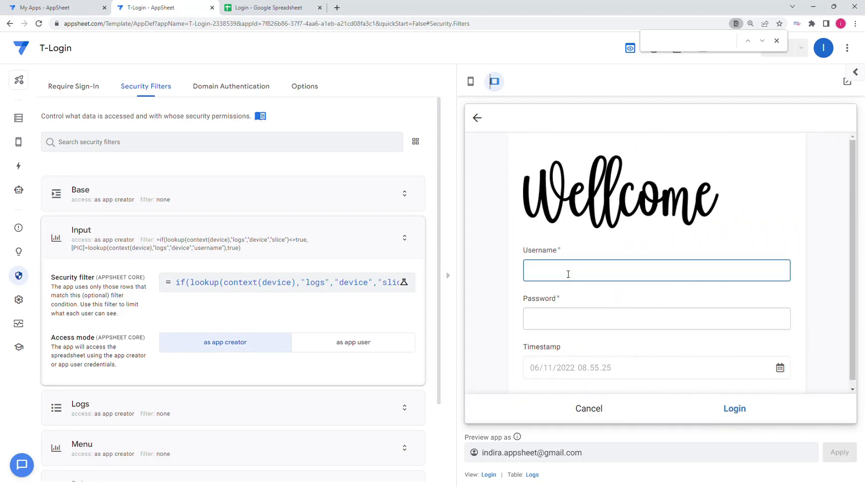
type("user")
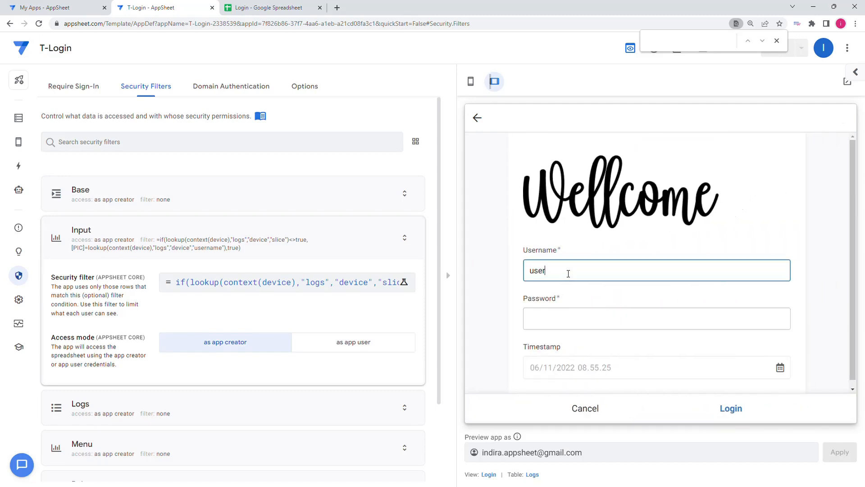
left_click(586, 320)
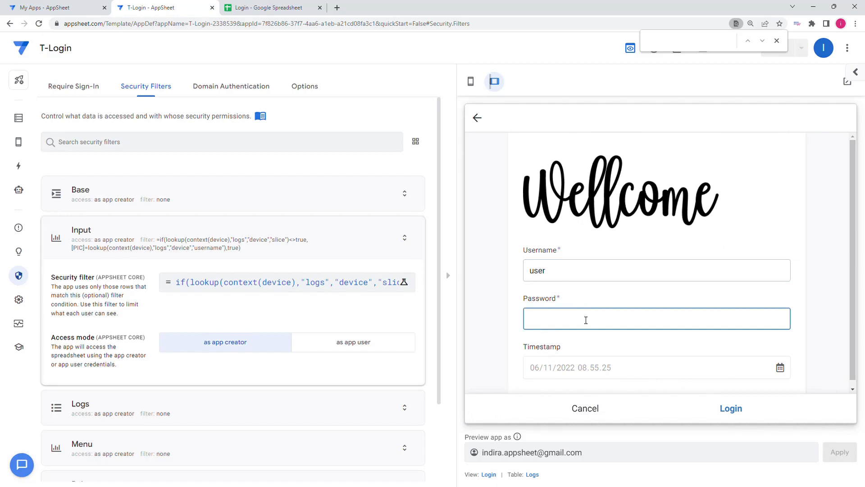
type("a111")
left_click(658, 335)
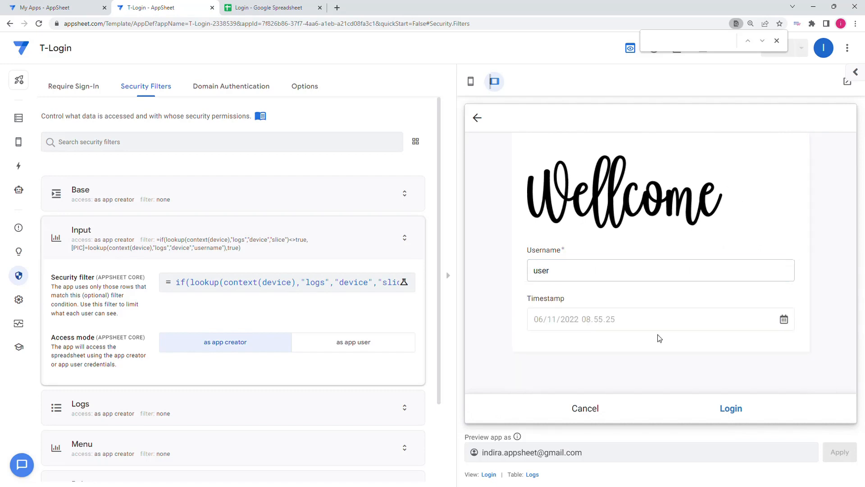
left_click(732, 409)
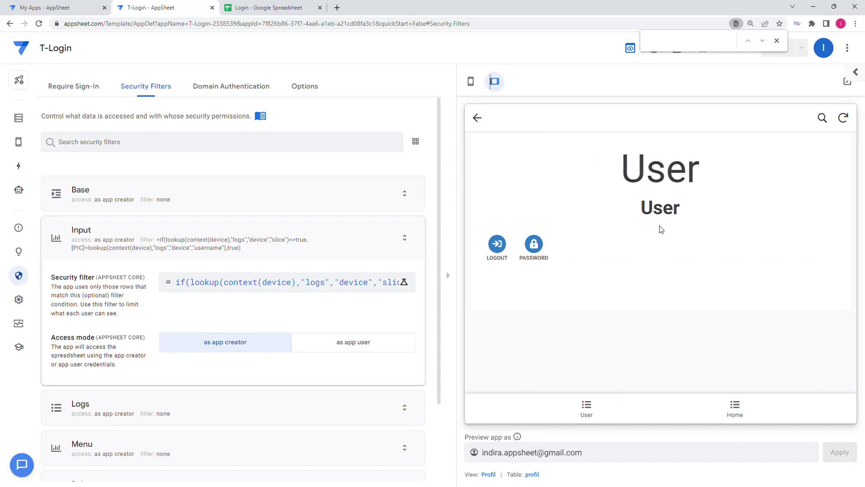
Step: Check the name and role on the user account's profile, and examine the PIC groups in its Input view
left_click_drag(622, 169, 686, 176)
left_click_drag(674, 208, 641, 208)
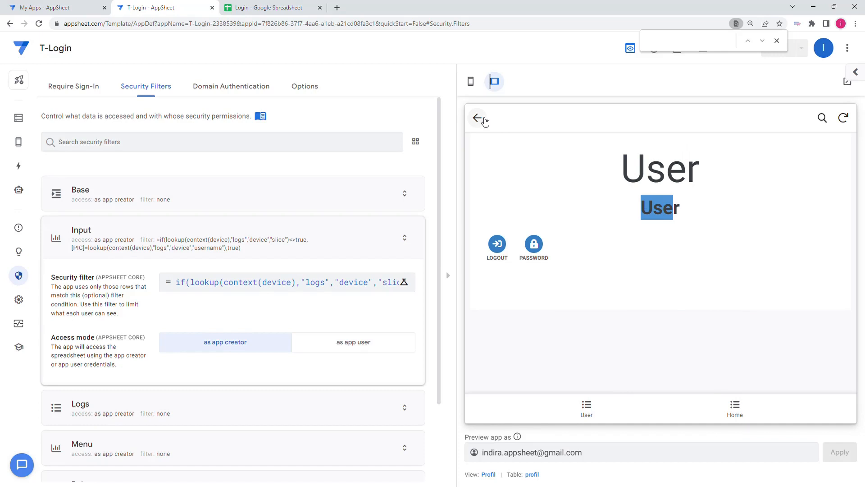
left_click(744, 407)
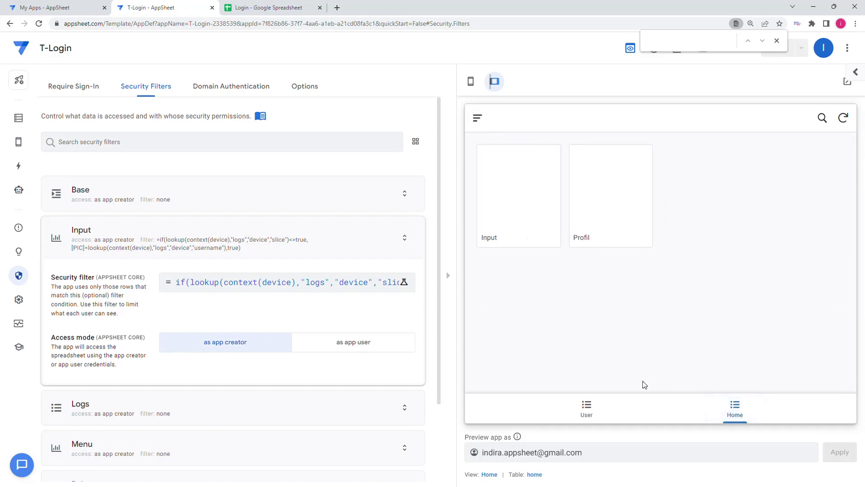
left_click(523, 193)
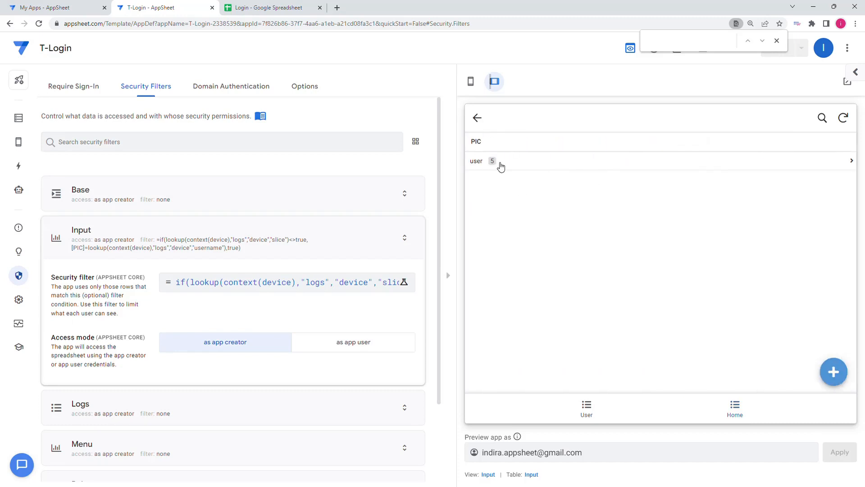
Step: Add three records to the Input table, saving each form with its prefilled values
left_click(834, 372)
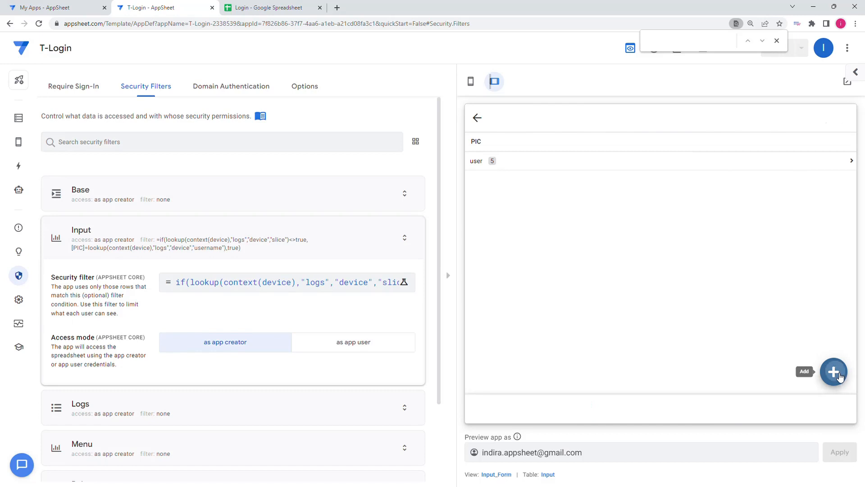
left_click(735, 408)
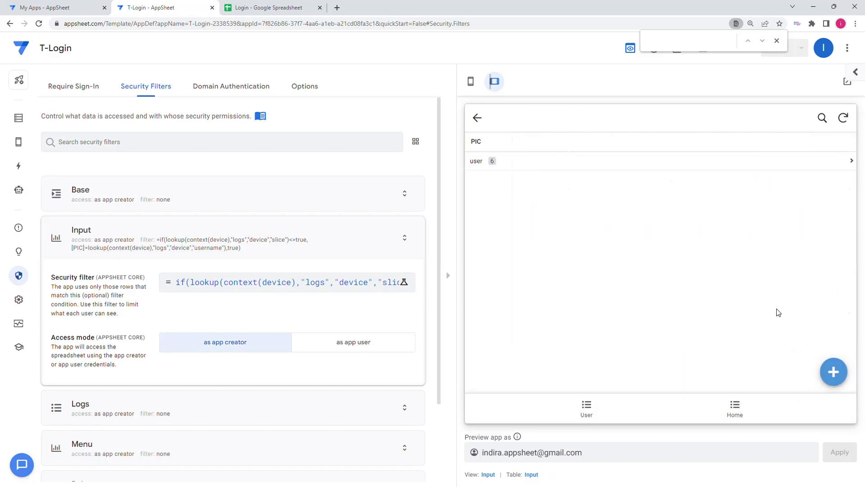
left_click(834, 372)
left_click(727, 405)
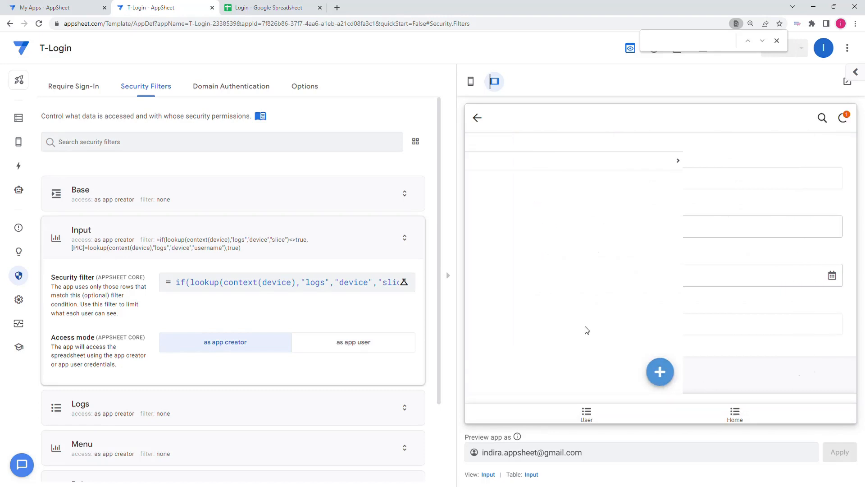
left_click(834, 372)
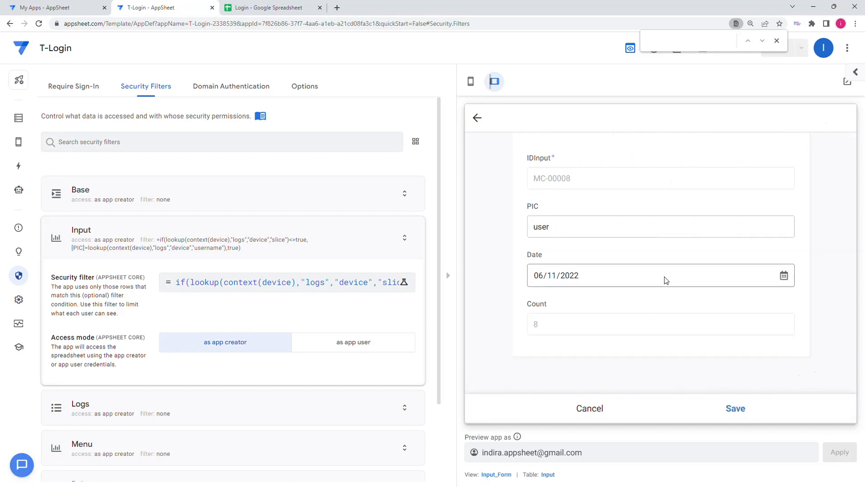
left_click(733, 401)
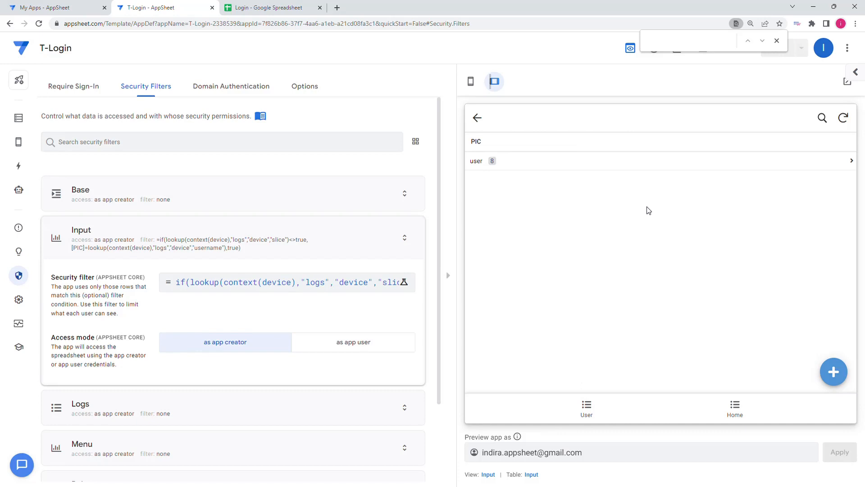
Step: Log the user account out of the previewed app from its Profil page and confirm the logout
left_click(723, 403)
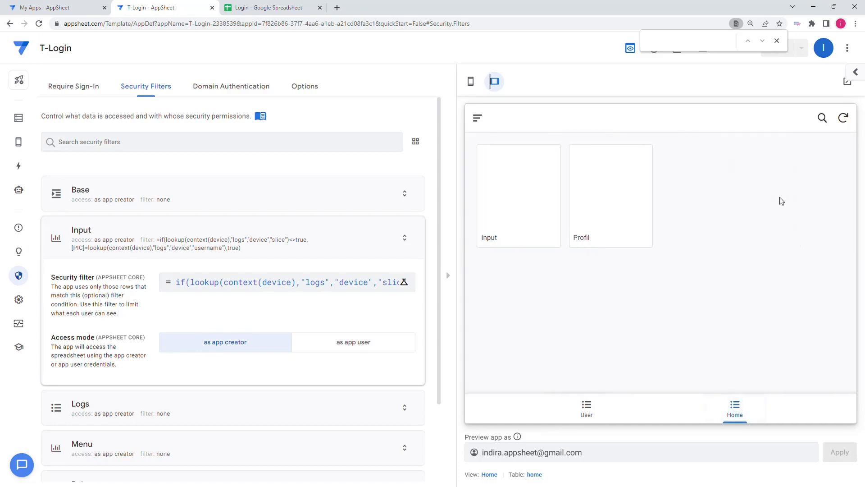
left_click(612, 195)
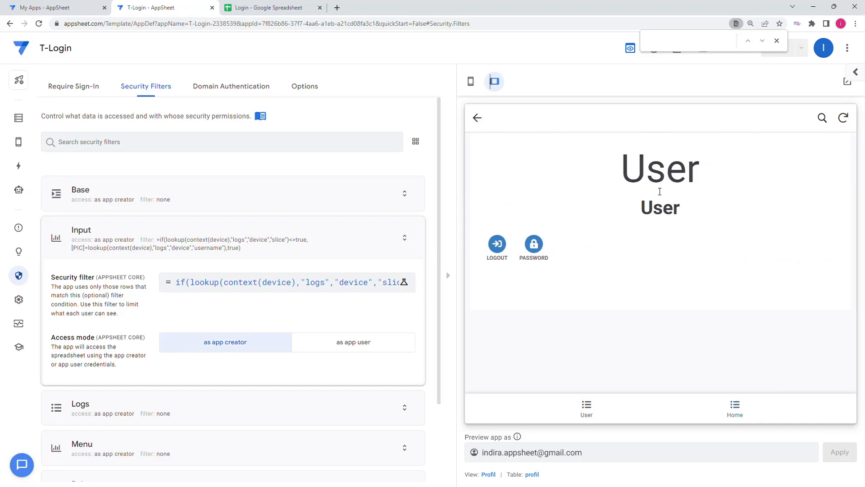
left_click(496, 243)
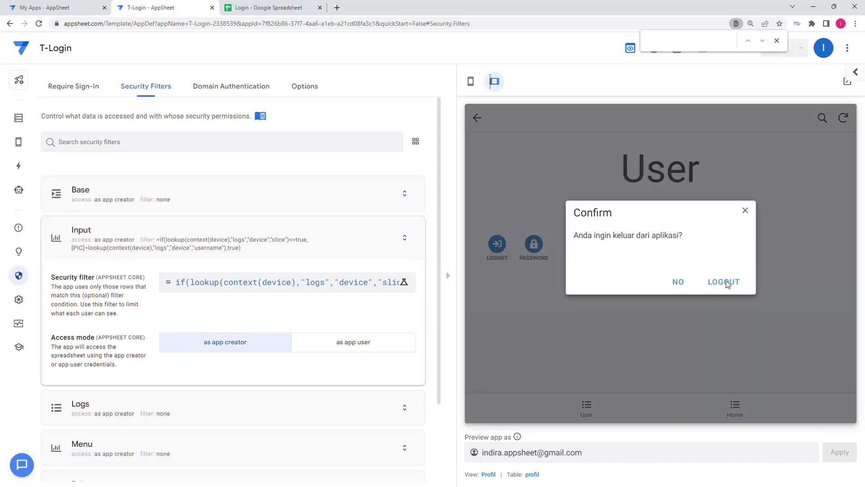
left_click(726, 281)
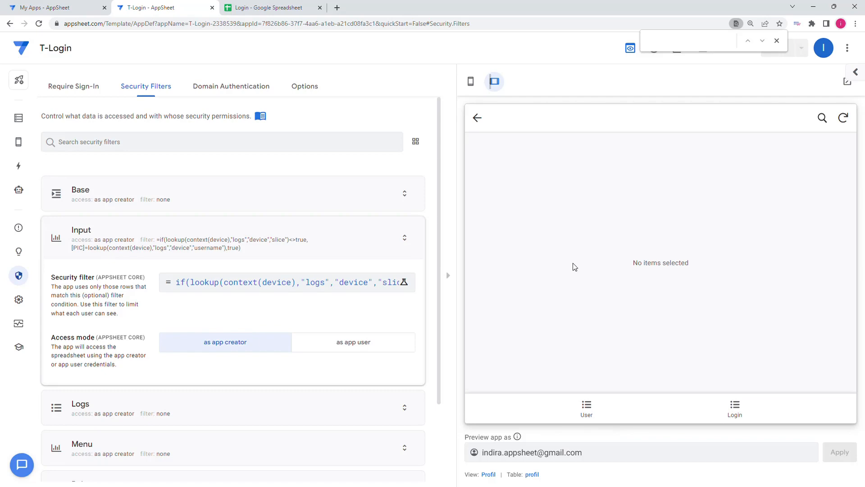
Step: Try to log in to the previewed app with the username "admin" and the account password
left_click(736, 409)
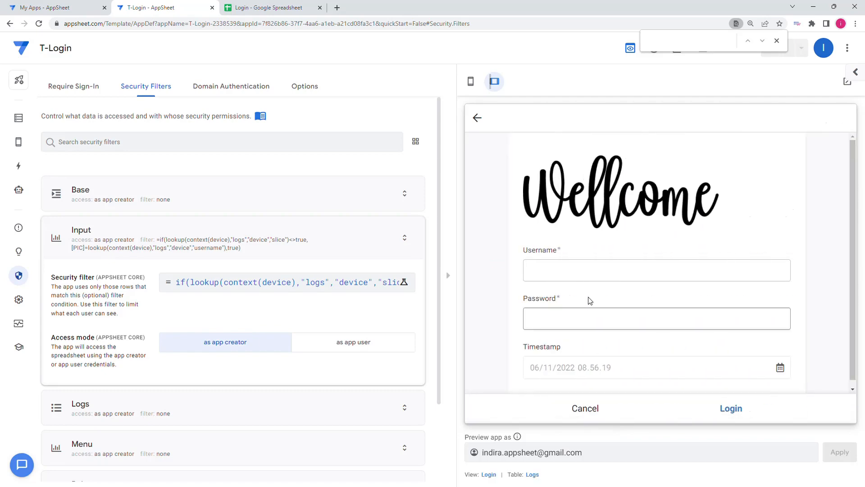
left_click(577, 280)
type("admin")
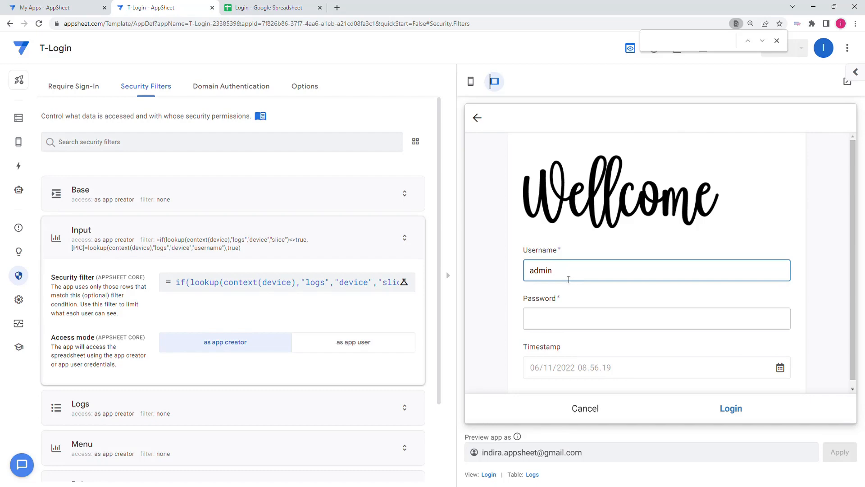
left_click(566, 324)
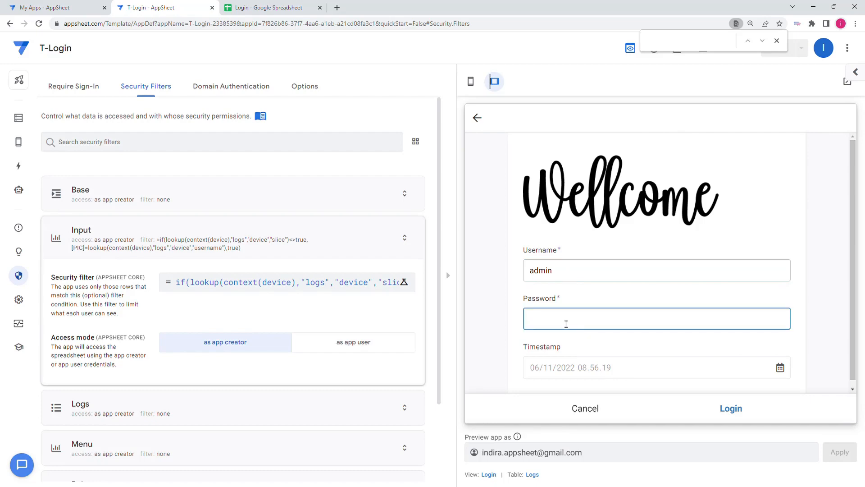
type("1111")
left_click(608, 335)
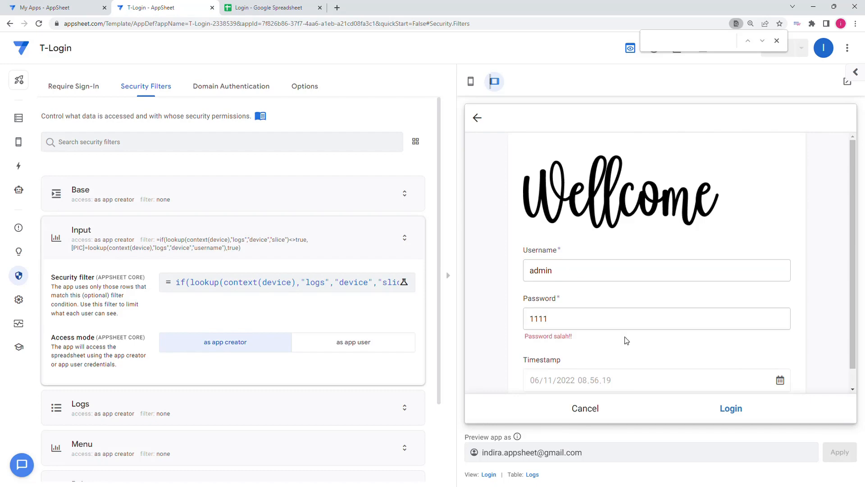
Step: Retry the admin login with a re-entered password, discard the login form and sync the previewed app
left_click(558, 323)
double_click(558, 323)
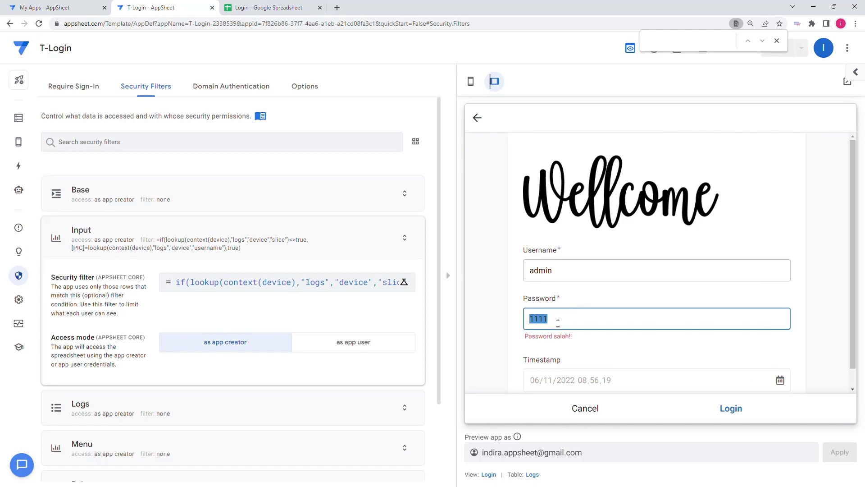
type("111")
left_click(644, 352)
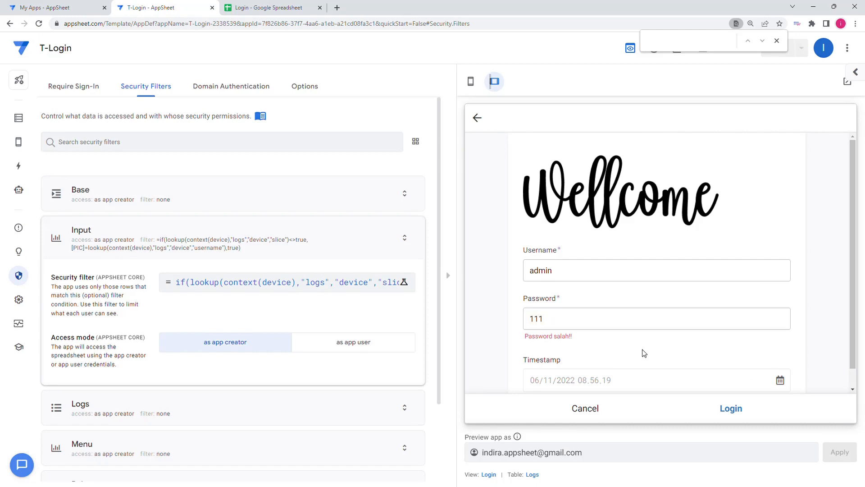
left_click(731, 410)
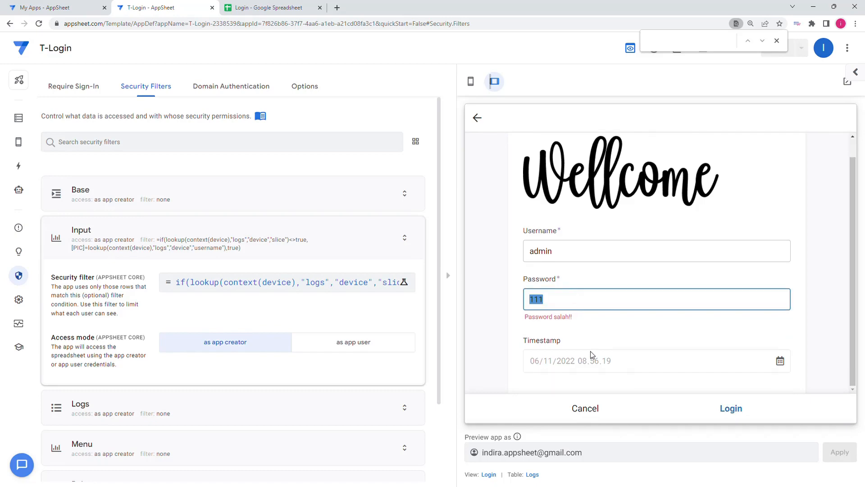
left_click(586, 408)
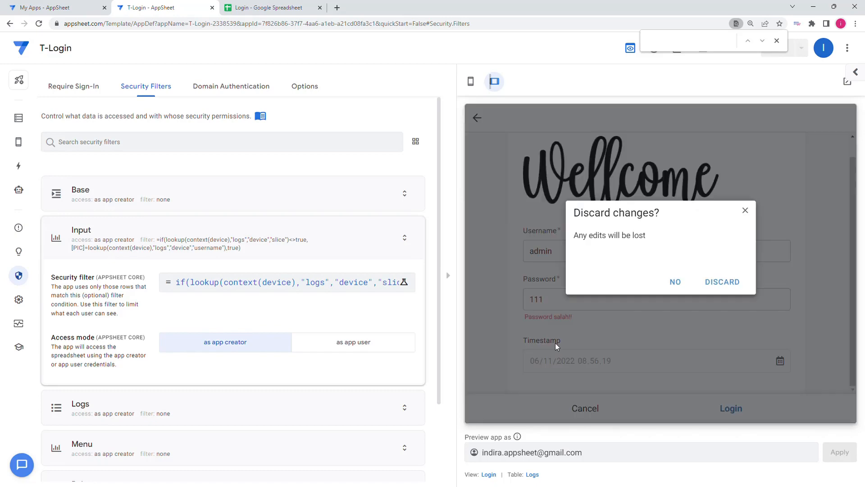
left_click(723, 281)
left_click(843, 118)
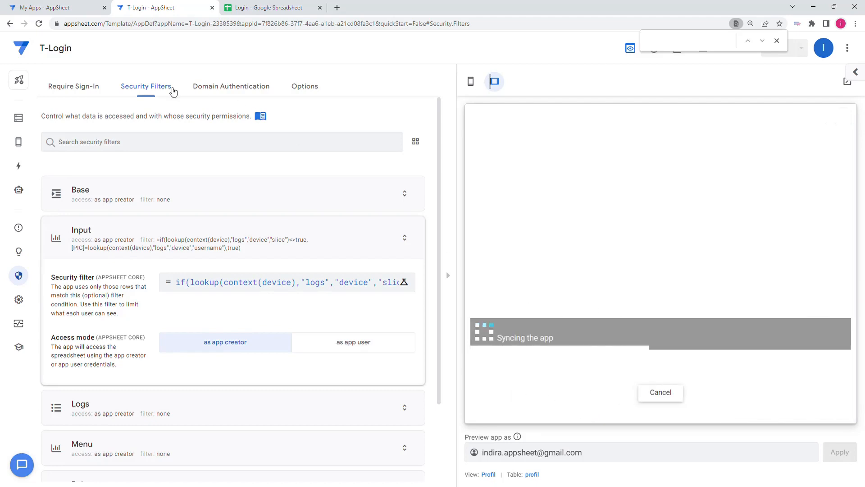
Step: Switch to the Login spreadsheet and change the Admin role's password in cell B3 of the User sheet
left_click(269, 8)
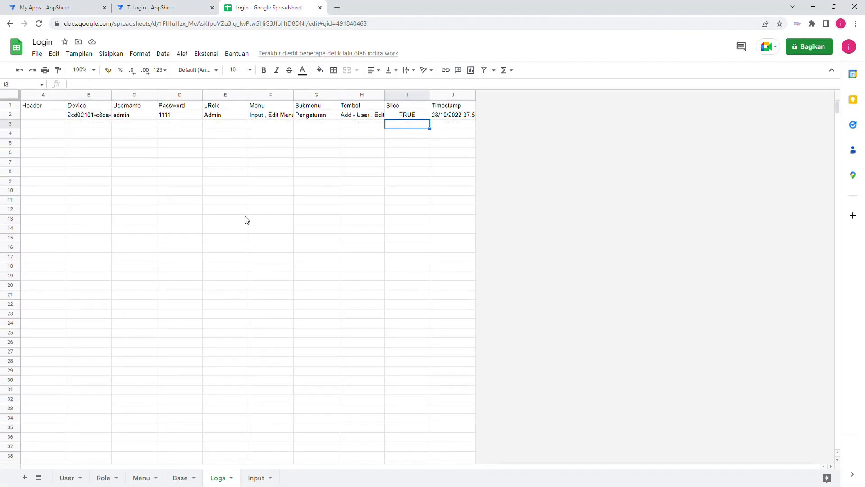
left_click(70, 469)
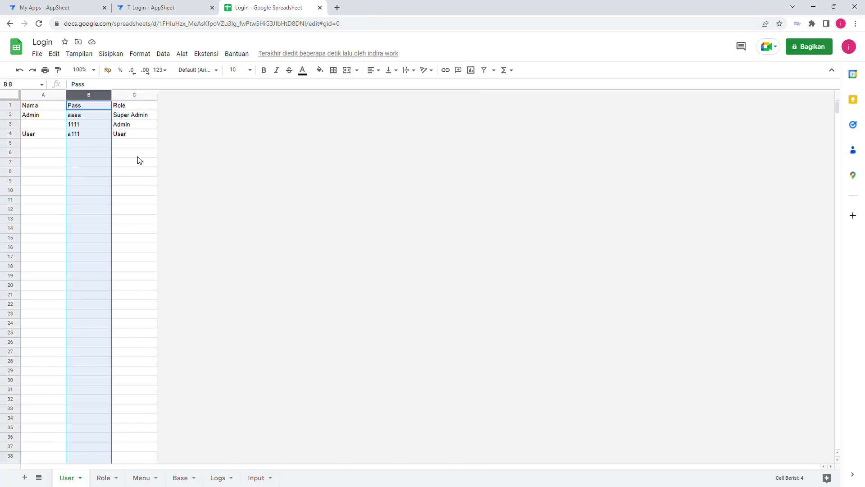
left_click(89, 124)
left_click(91, 85)
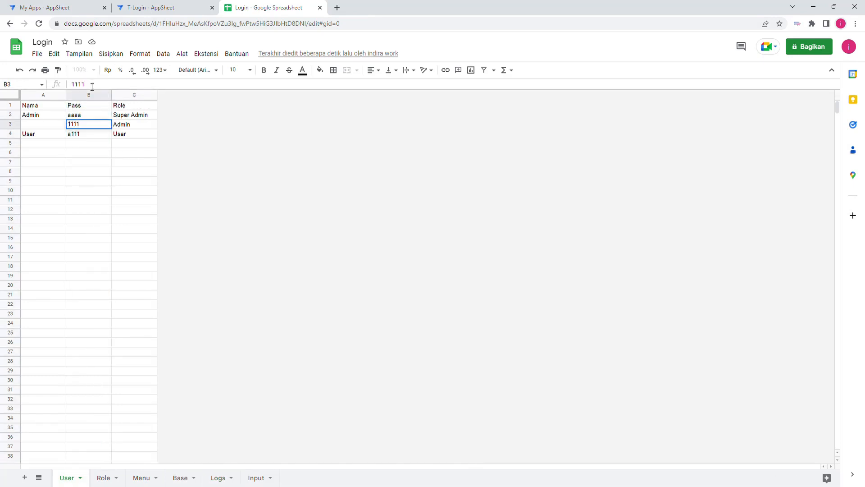
type("a")
left_click(104, 211)
Step: Switch back to T-Login, sync the previewed app and try the "admin" login with the changed account password
left_click(163, 6)
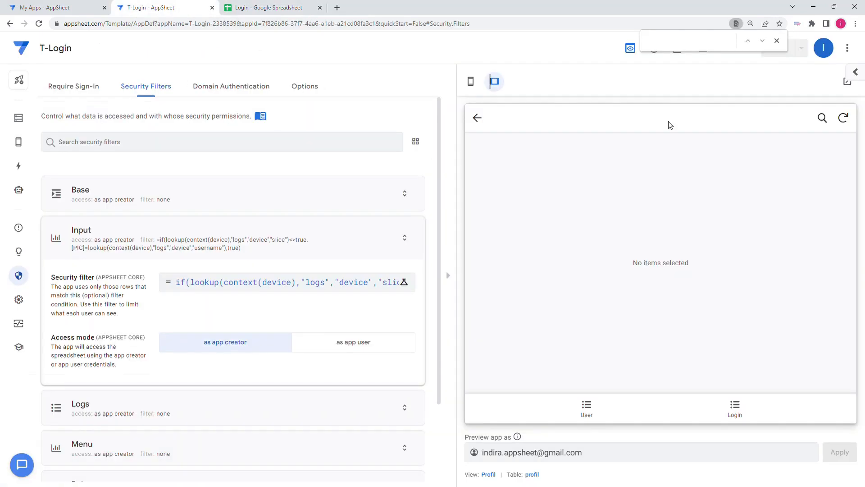
left_click(845, 121)
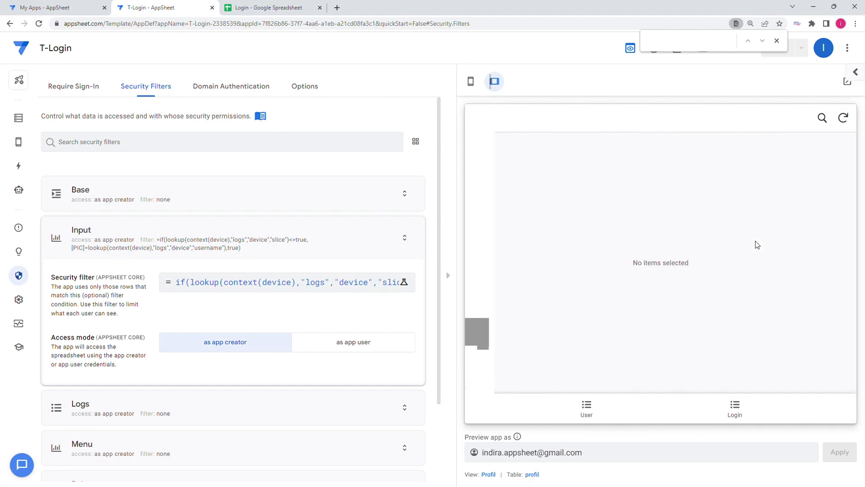
left_click(741, 410)
left_click(612, 274)
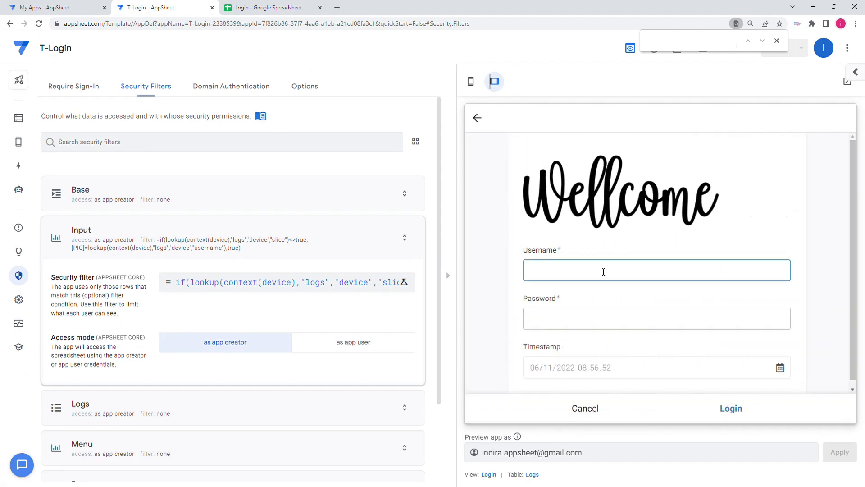
type("admin")
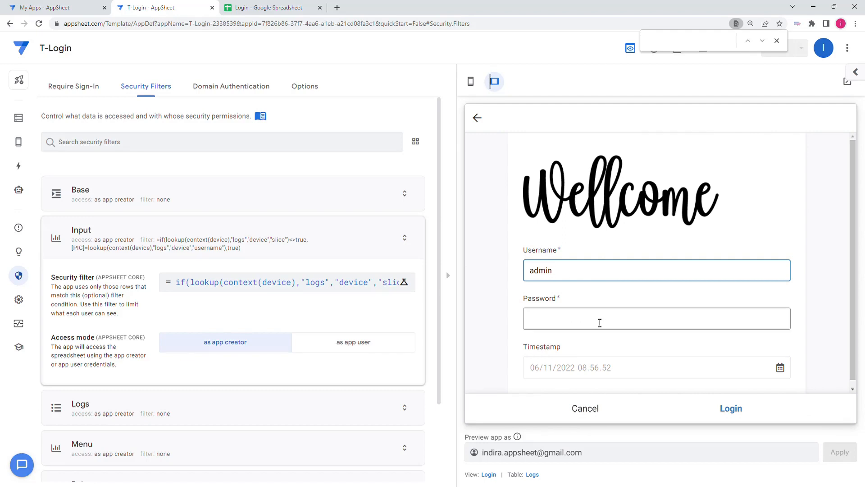
left_click(600, 322)
type("111")
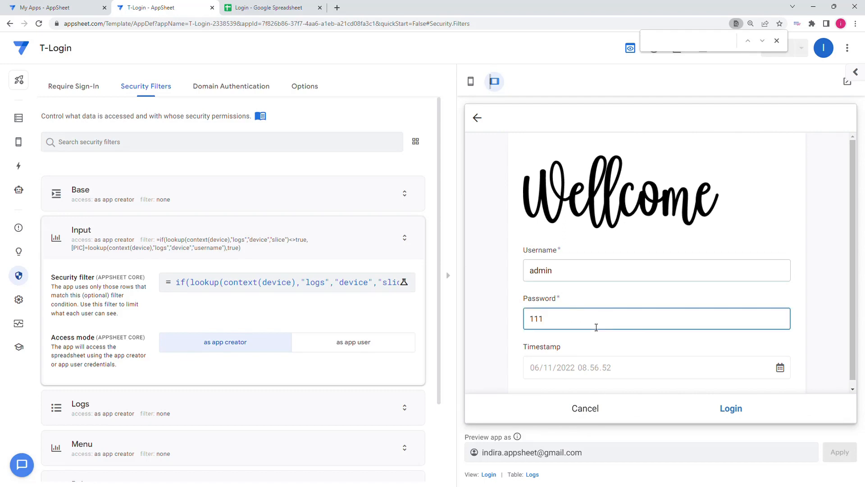
type("1a")
left_click(644, 349)
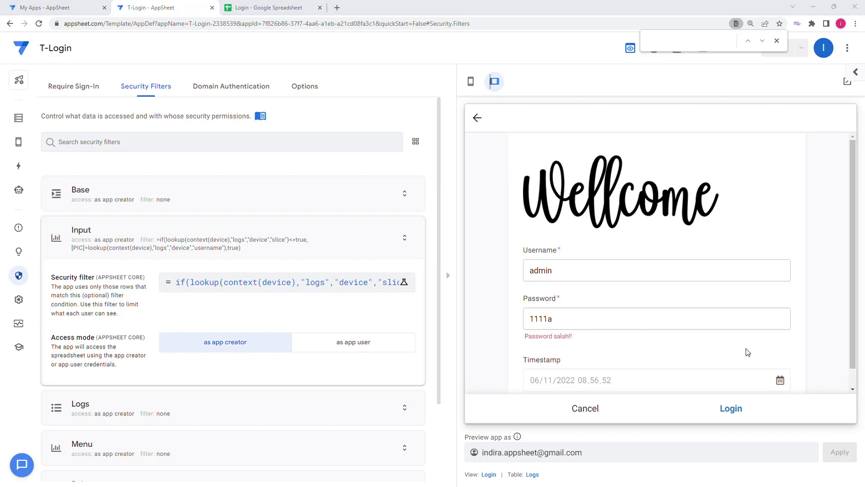
Step: In the Login spreadsheet's User sheet, copy the name "Admin" into cell A3 and set cell A2 to "Super"
left_click(269, 9)
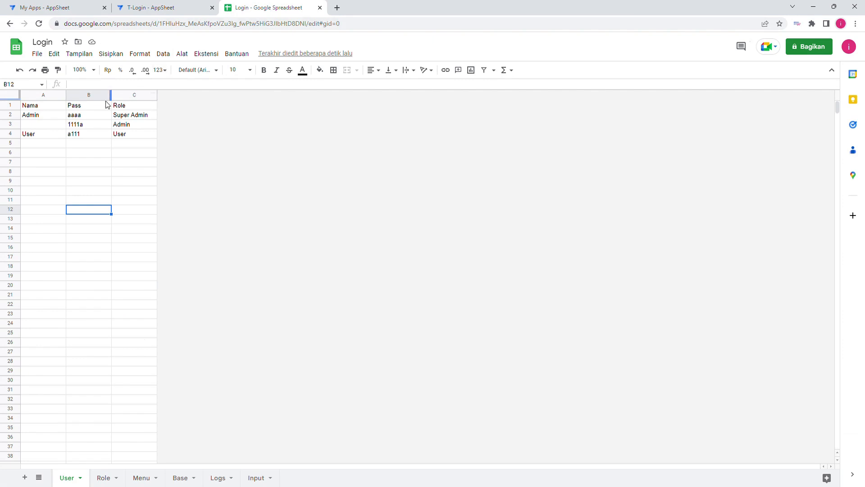
left_click(43, 126)
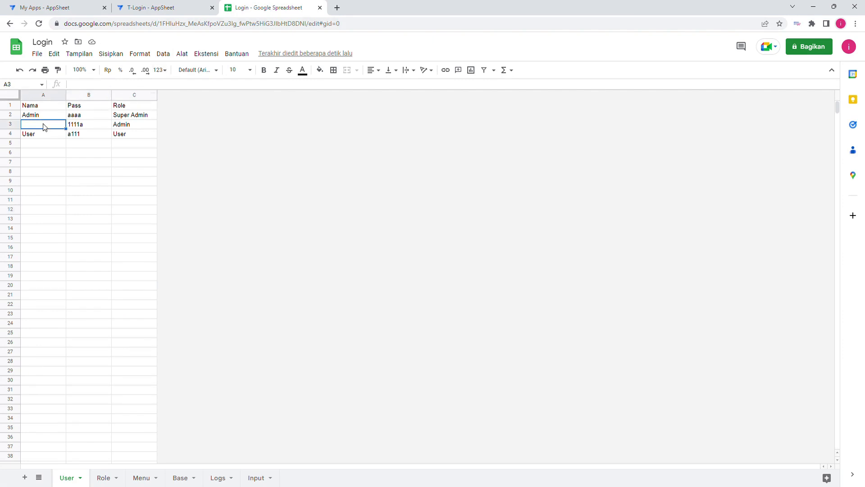
left_click(87, 129)
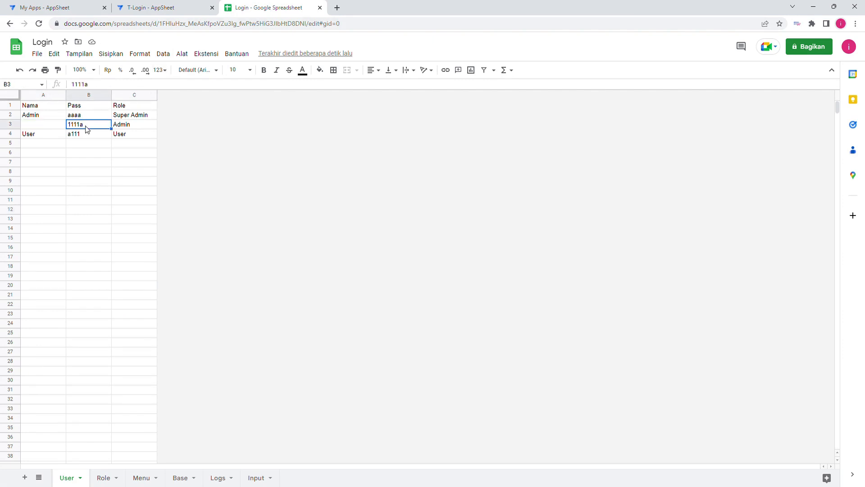
left_click(45, 126)
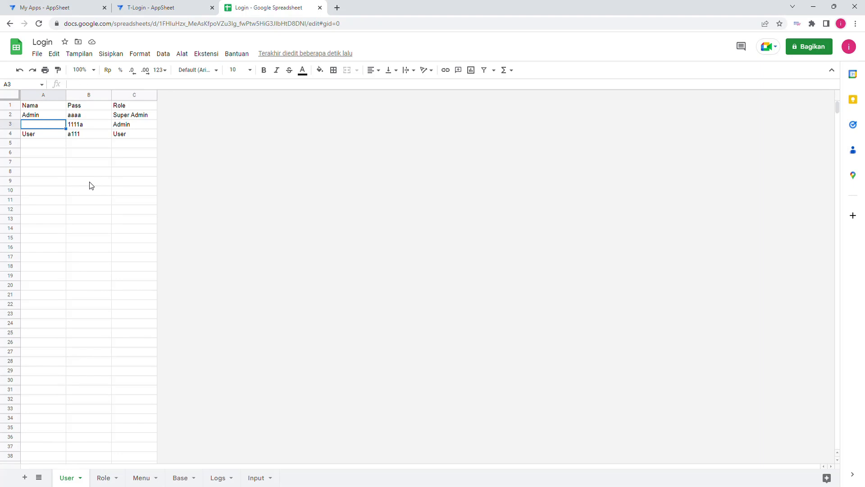
left_click(37, 118)
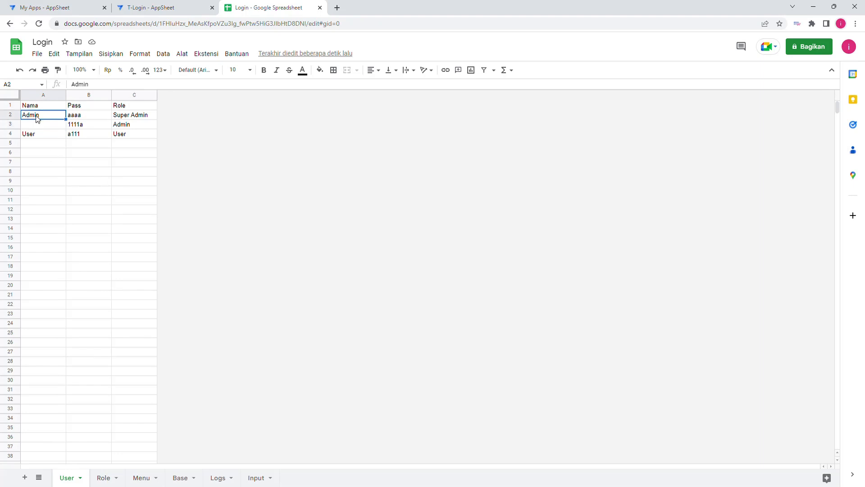
key("ctrl+c")
left_click(39, 128)
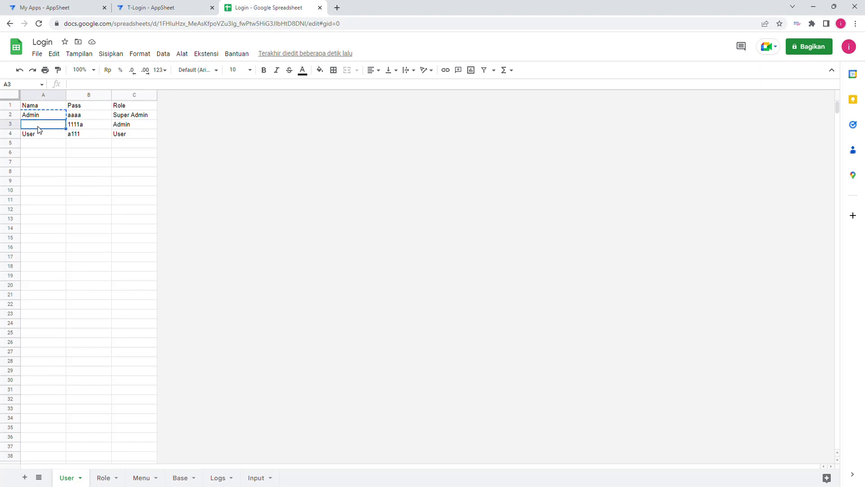
key("ctrl+v")
key("Up")
type("S")
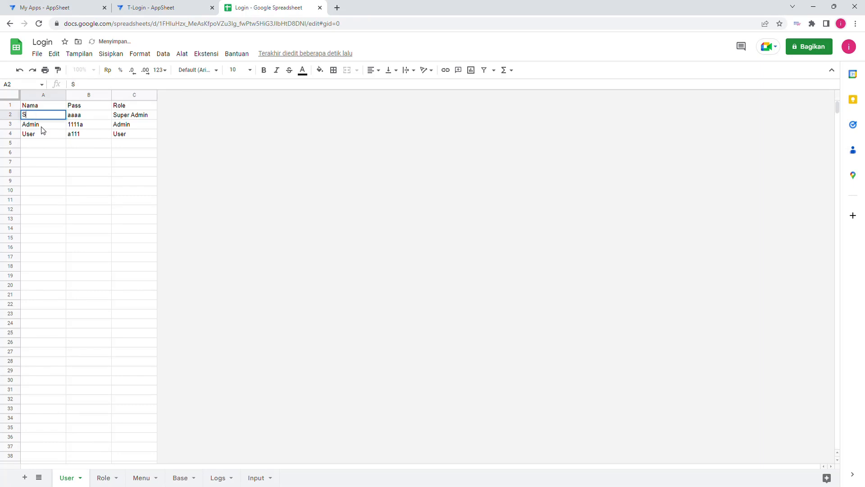
type("uper")
left_click(93, 191)
Step: Return to T-Login, discard the filled-in login form and sync the previewed app
left_click(169, 7)
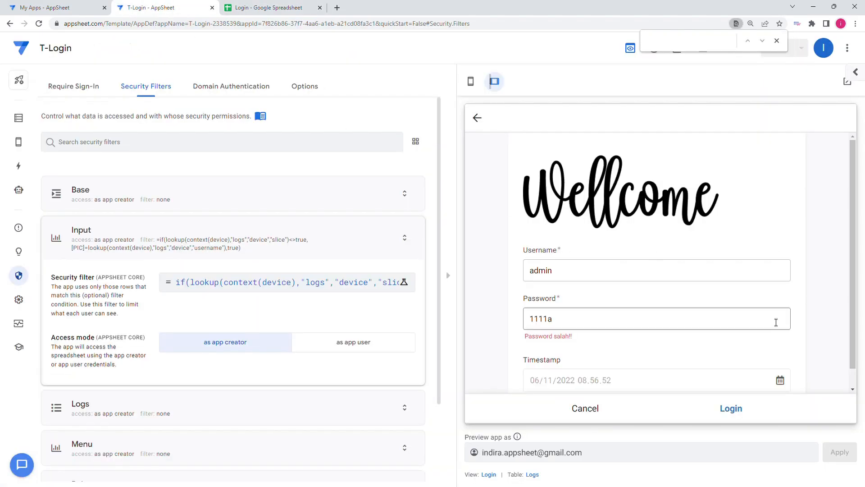
left_click(586, 408)
left_click(733, 283)
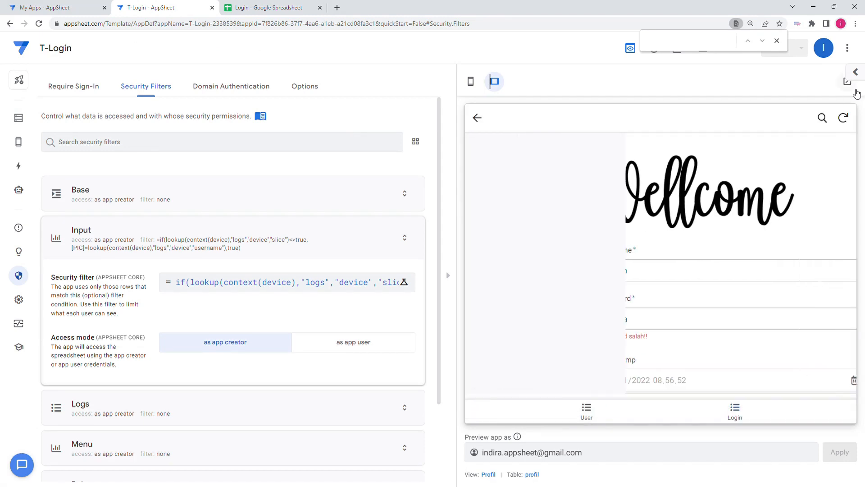
left_click(843, 119)
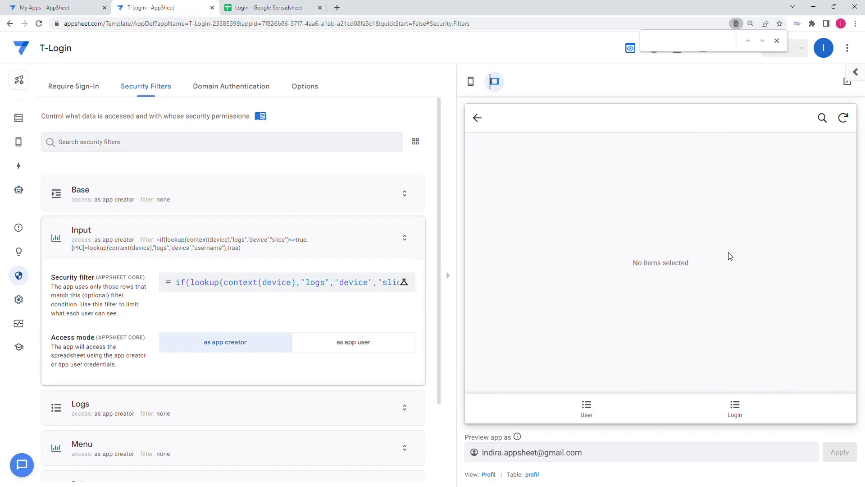
Step: Log in to the previewed app with the username "admin" and the changed account password
left_click(741, 404)
left_click(620, 272)
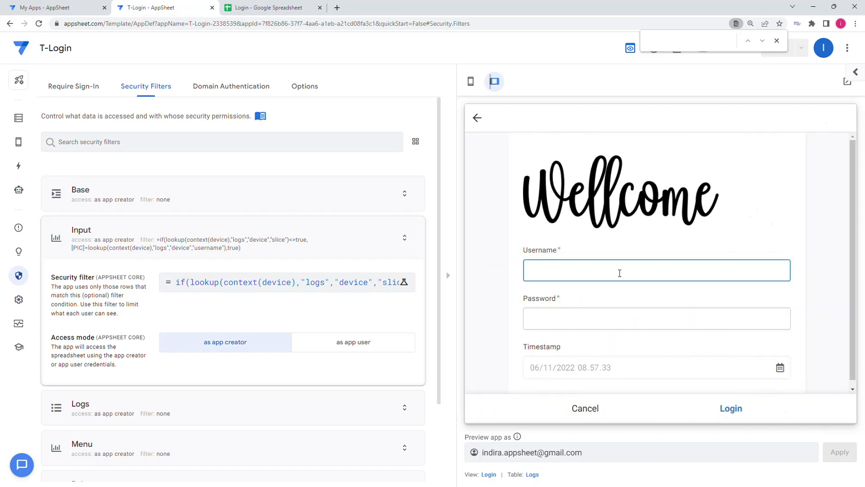
type("admin")
left_click(585, 322)
type("1111a")
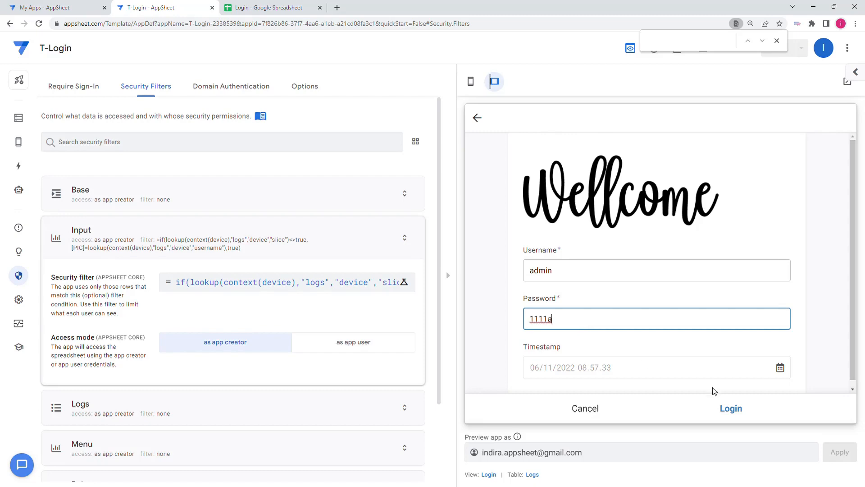
left_click(731, 408)
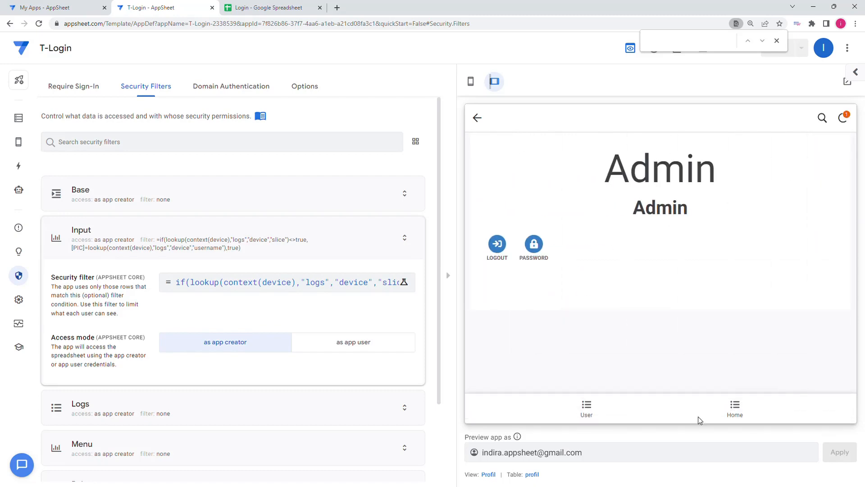
Step: Check the name and role on the logged-in profile in the preview, and open the Input list from Home
double_click(720, 166)
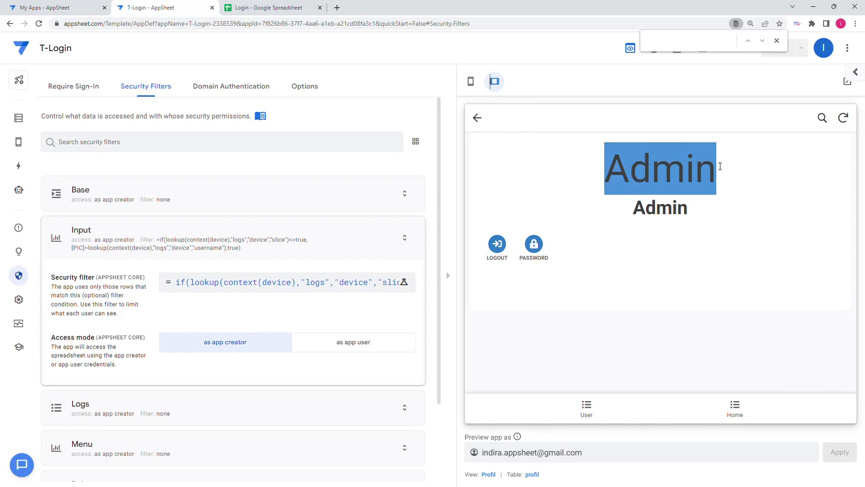
left_click_drag(631, 208, 721, 214)
left_click(735, 405)
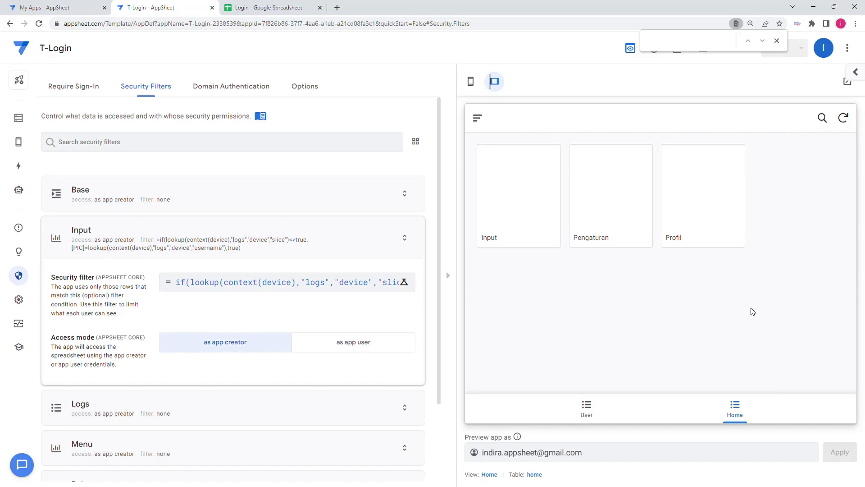
left_click(524, 194)
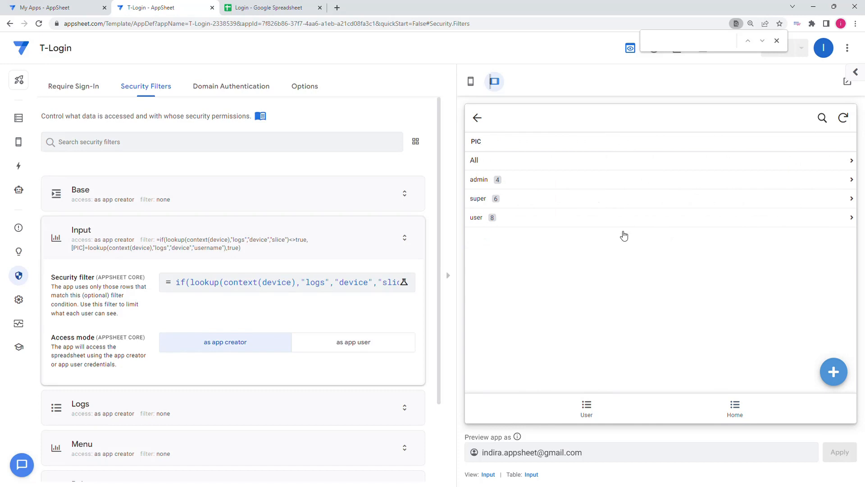
Step: Add two records to the Input table in the preview, keeping the default PIC "admin" and date 06/11/2022
left_click(833, 372)
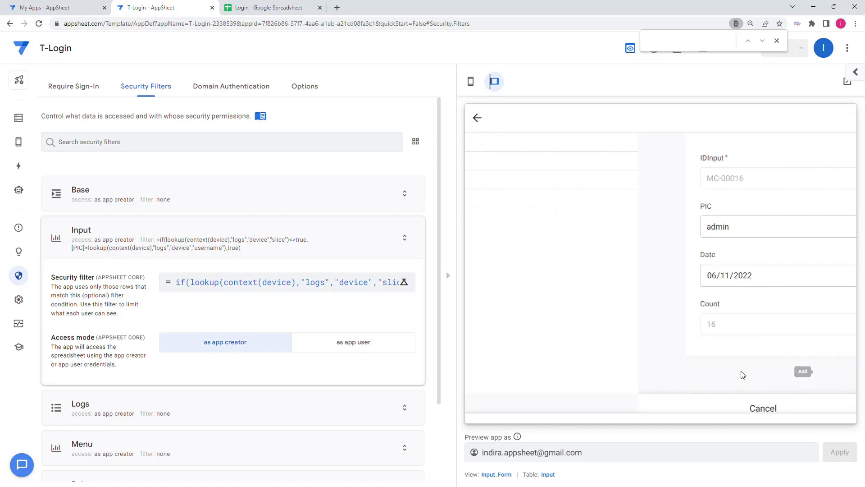
left_click(735, 408)
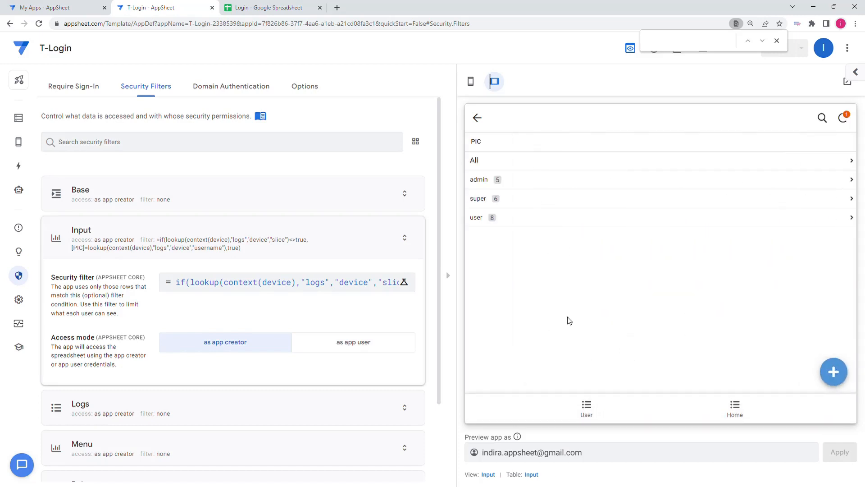
left_click(834, 371)
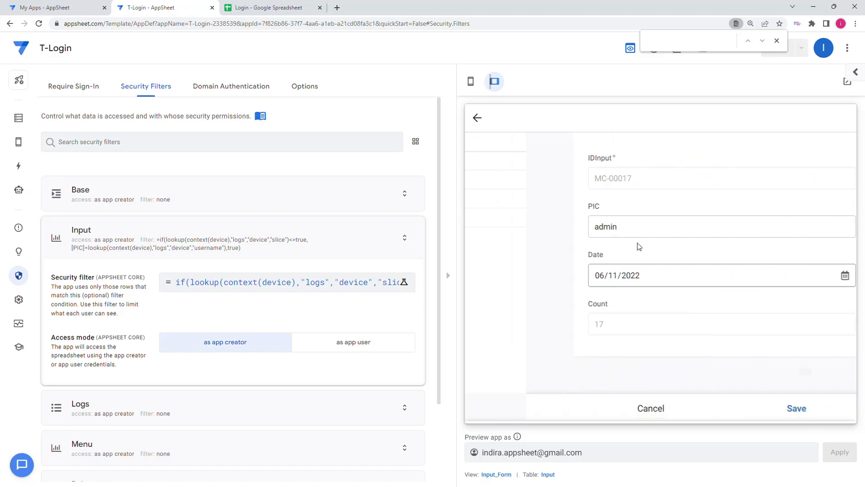
left_click(740, 416)
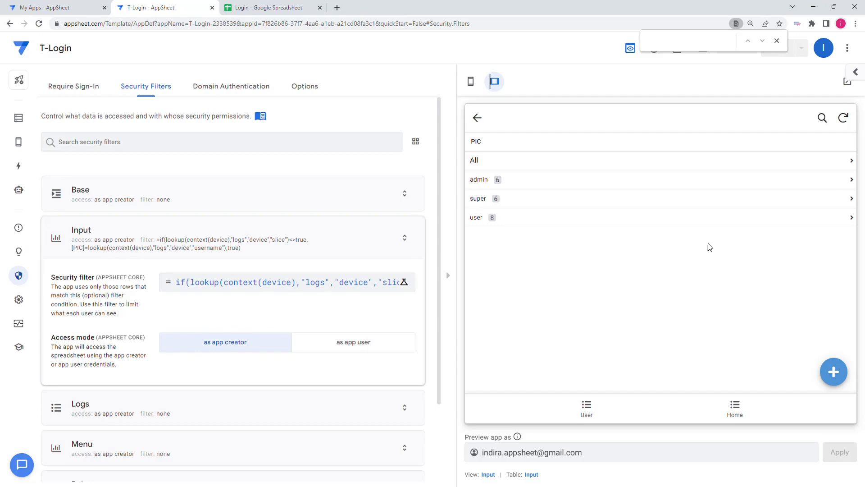
Step: Collapse the Input table's security filter settings and open the list of data slices in the app editor
left_click(170, 236)
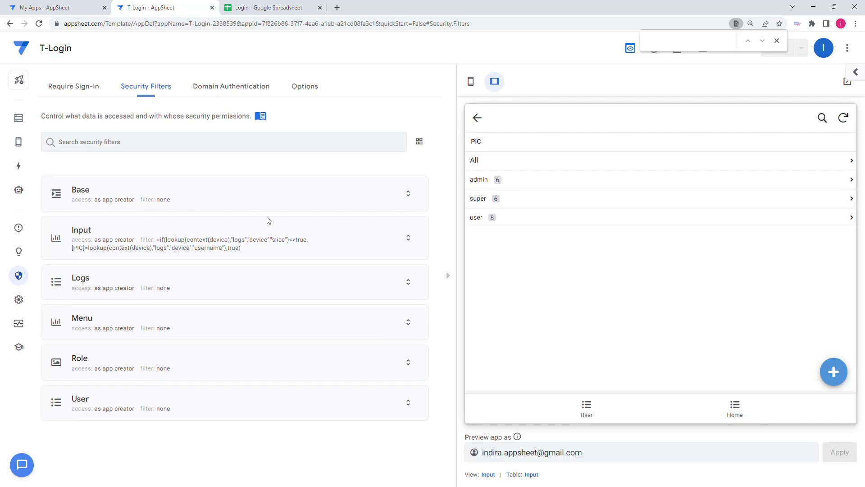
left_click(18, 190)
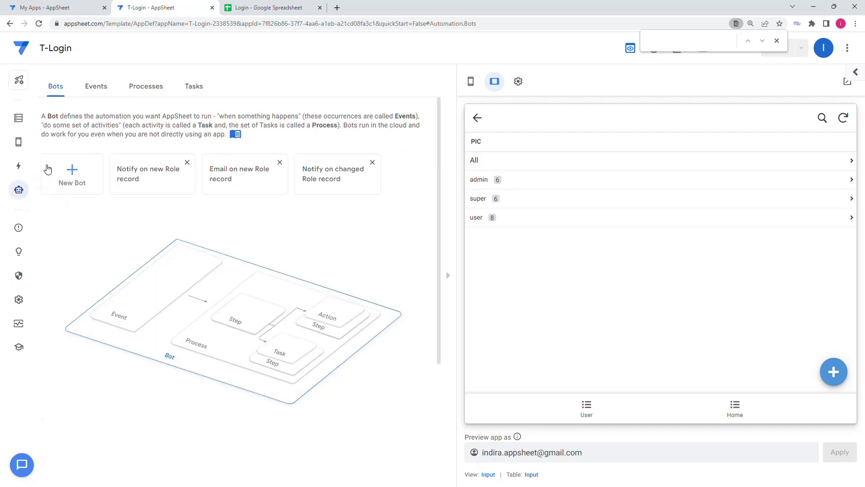
left_click(18, 142)
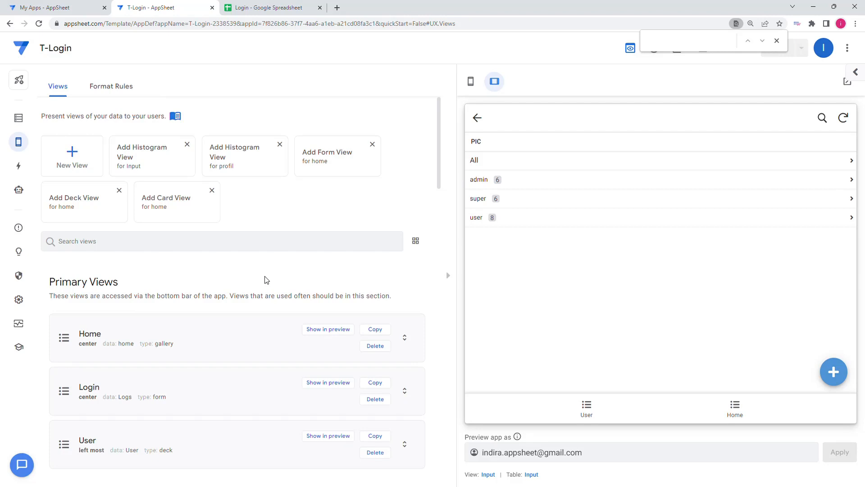
scroll(265, 280, "down", 3)
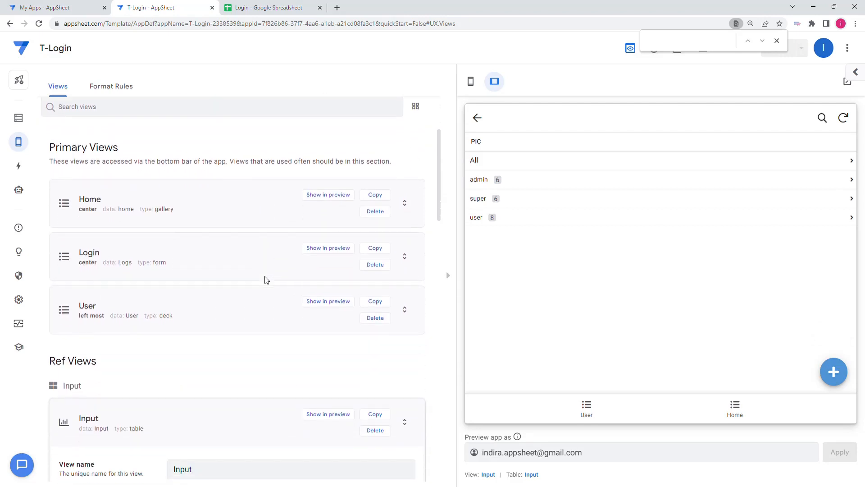
left_click(19, 120)
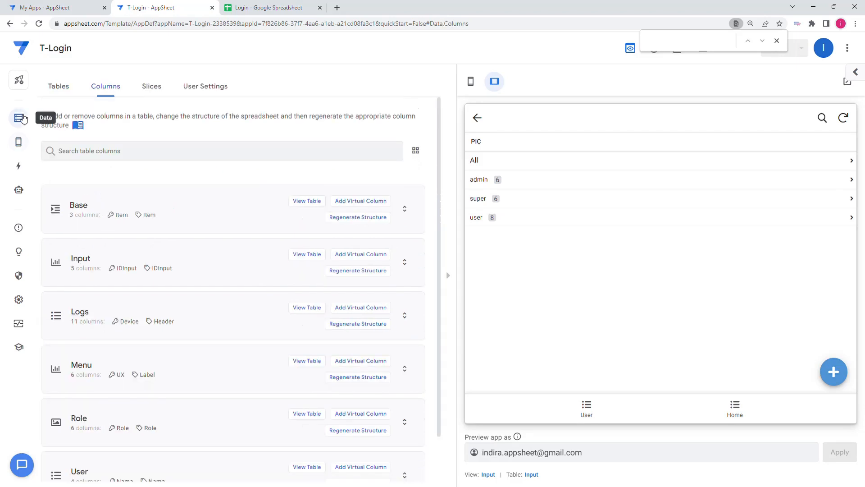
left_click(151, 89)
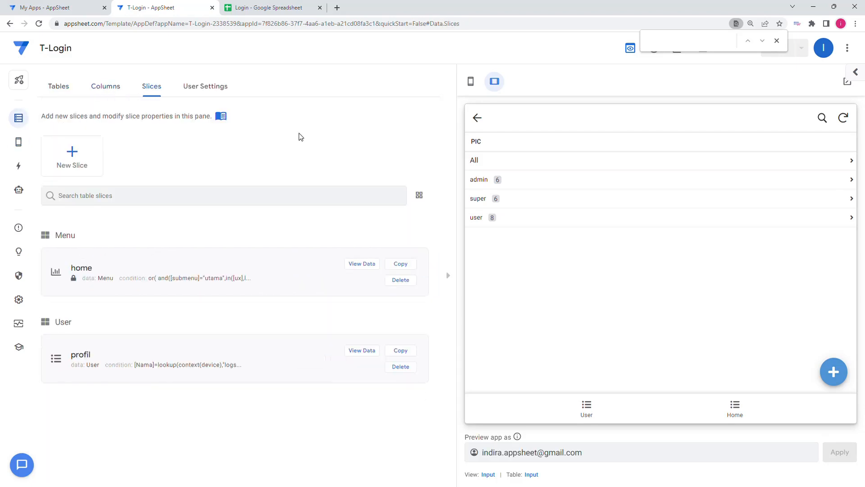